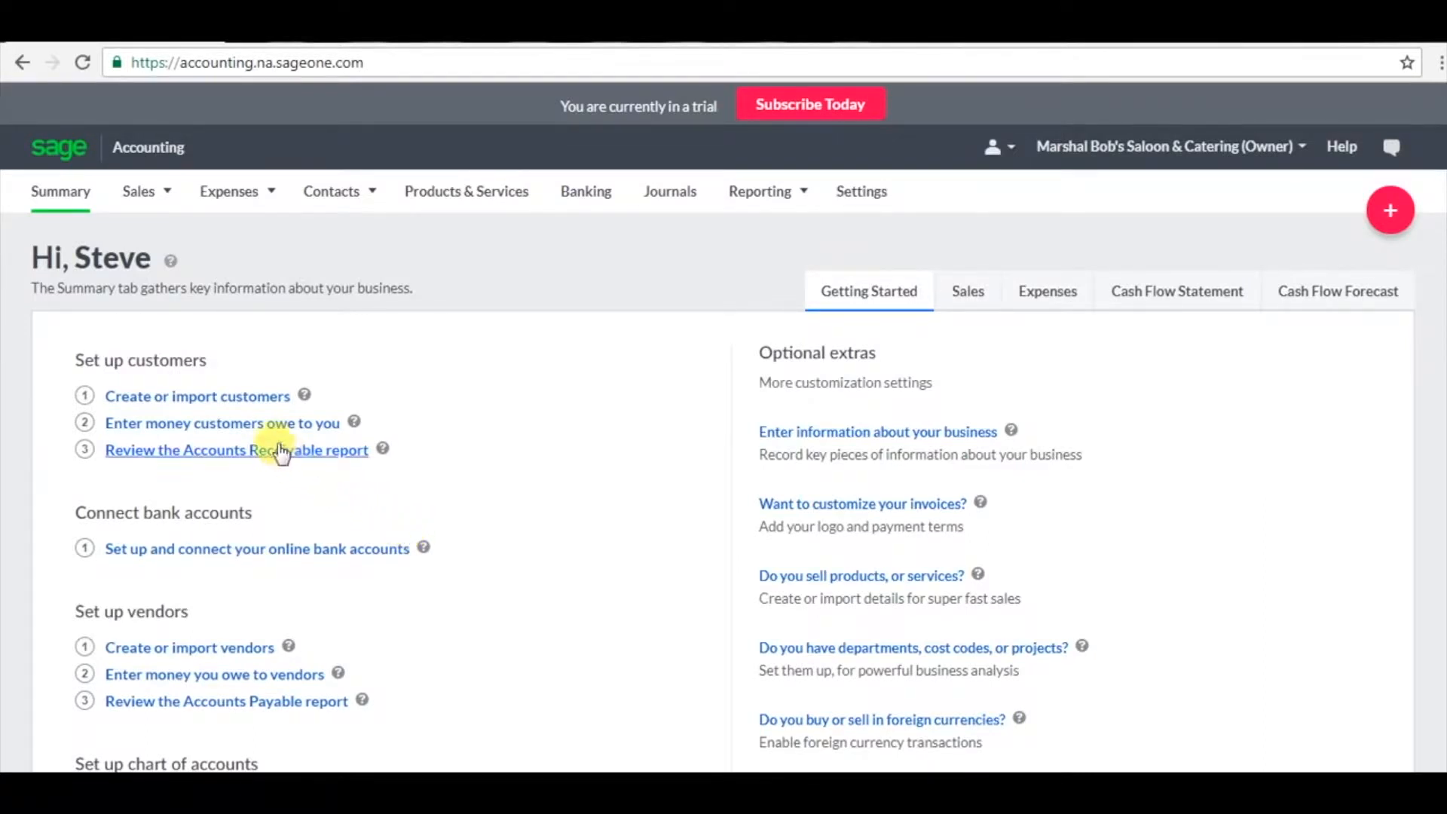
Open the Customers list from 'Create or import customers' on the Summary page.
{"action": "left_click", "coordinate": [225, 405]}
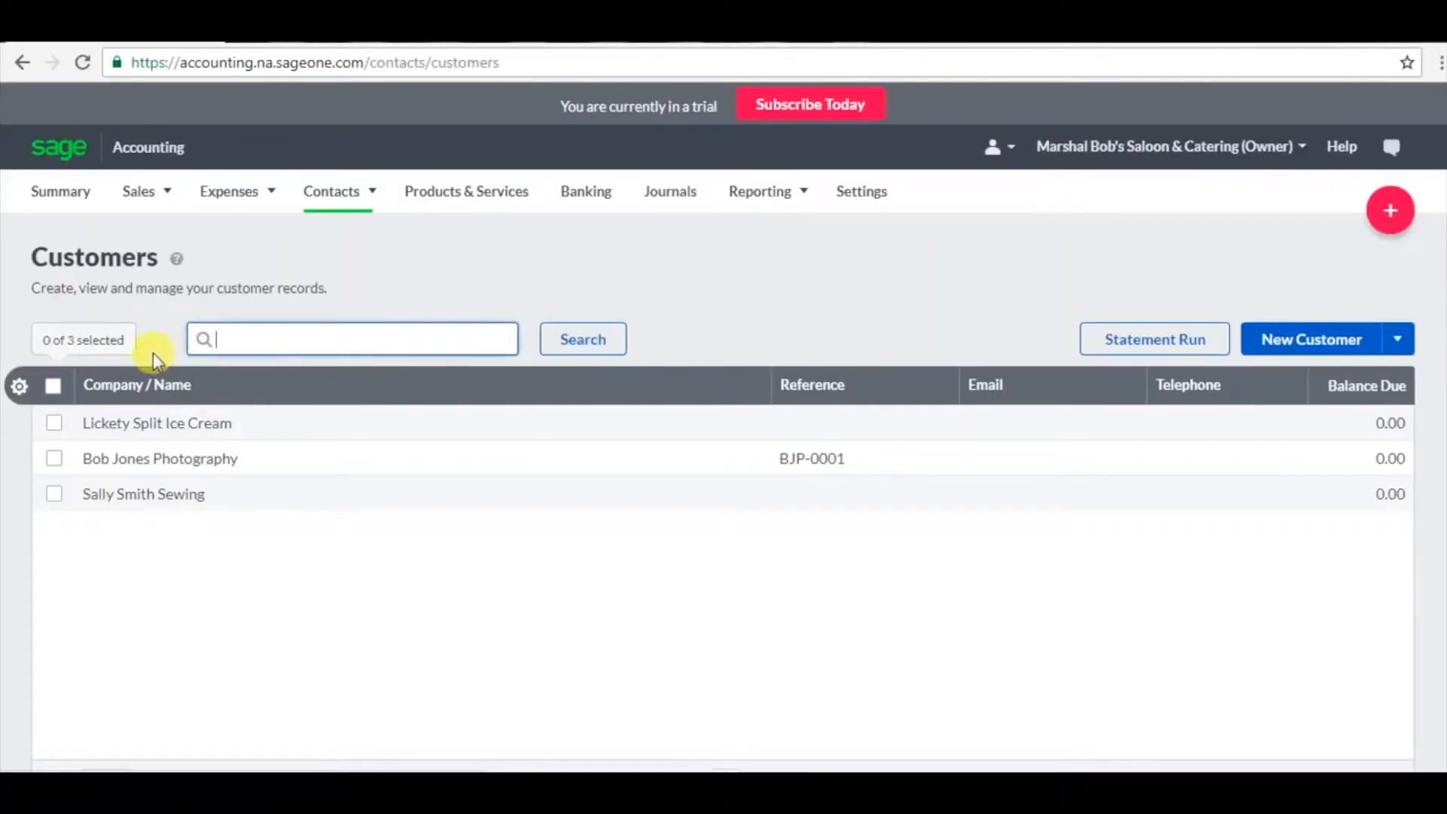
Start a new customer with business name Mark's Auto Body and enter the contact's name.
{"action": "left_click", "coordinate": [1335, 340]}
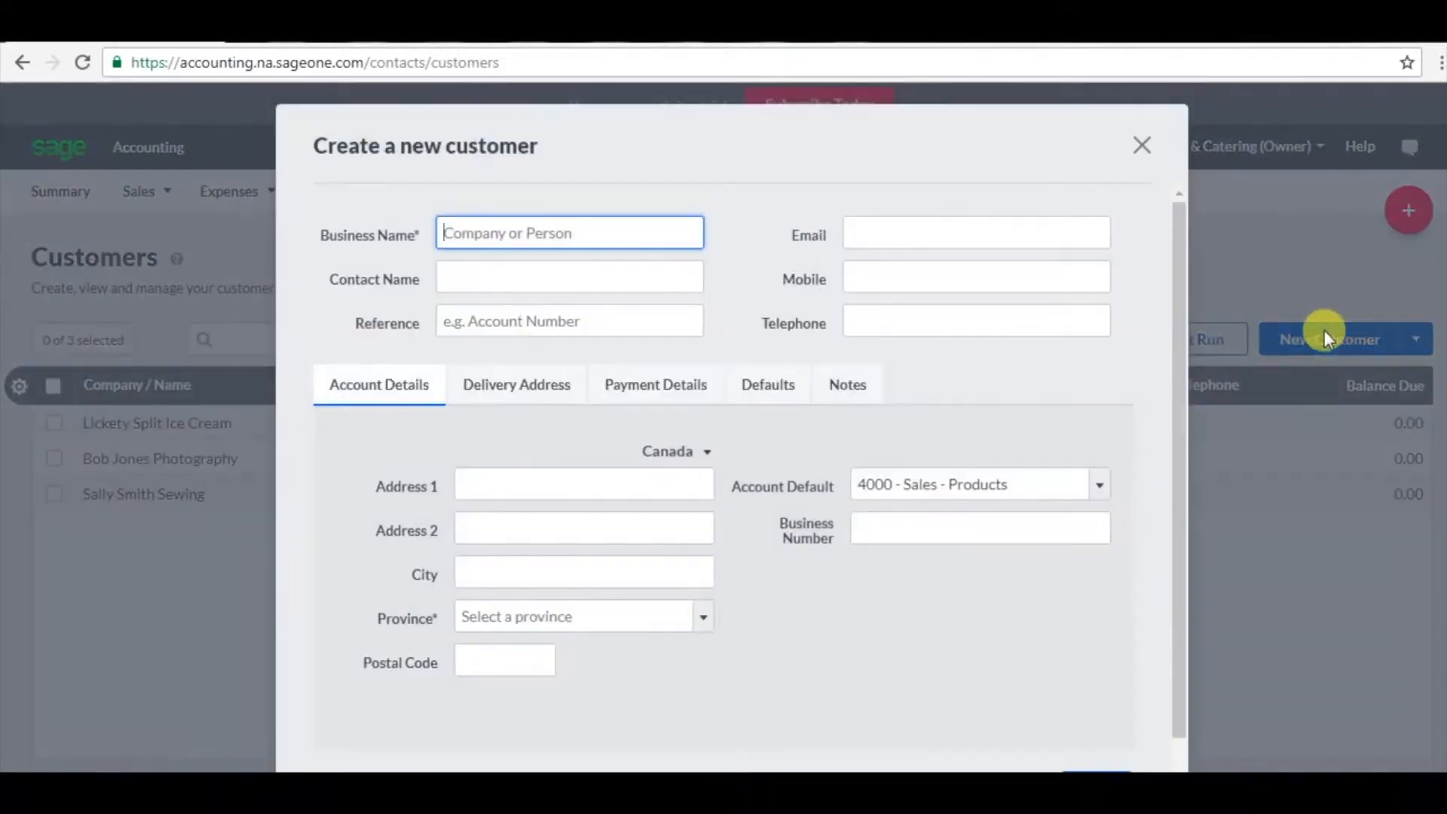
{"action": "type", "text": "Mark's Auto Body"}
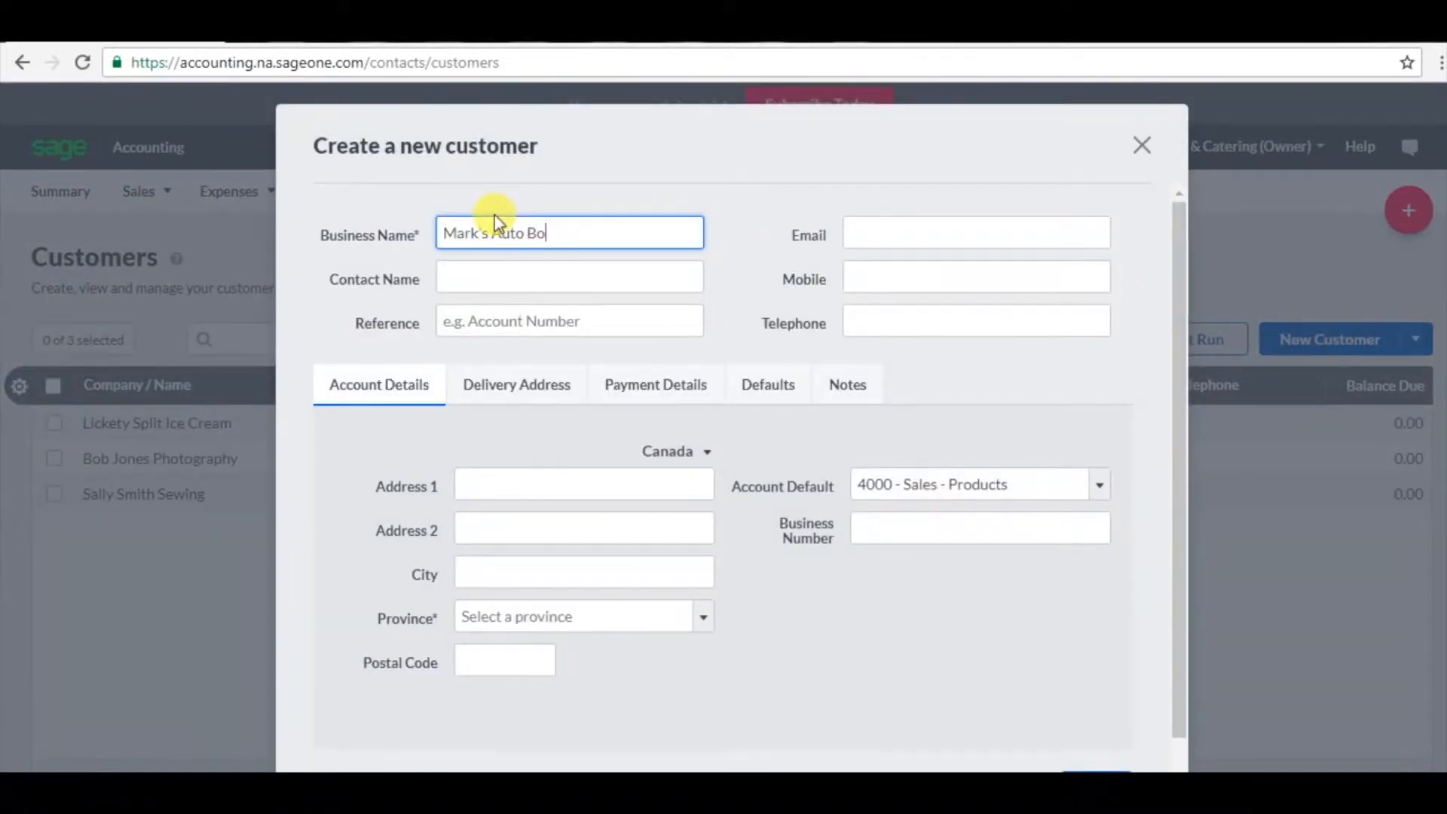
{"action": "left_click", "coordinate": [459, 276]}
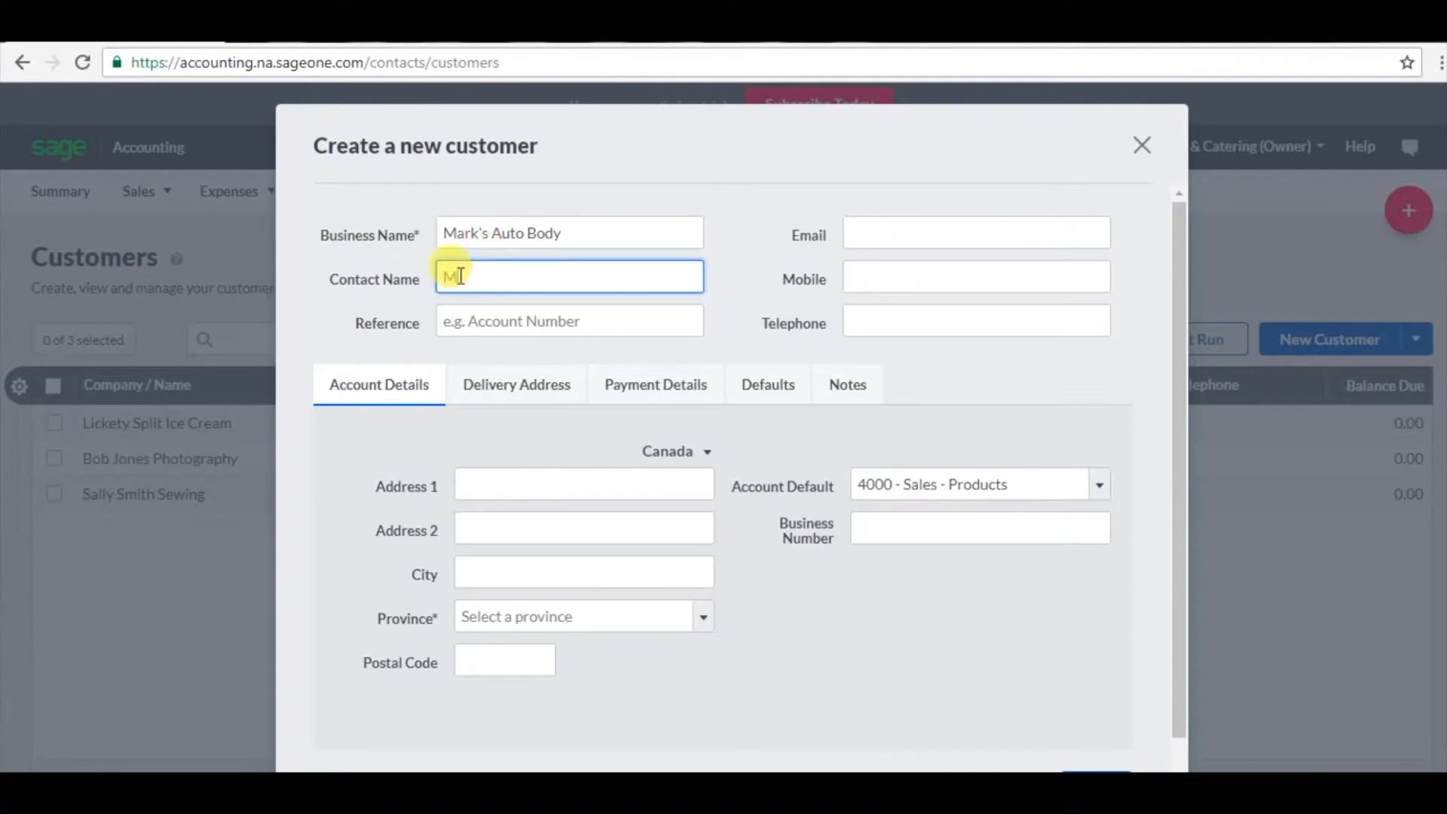
{"action": "left_click", "coordinate": [460, 318]}
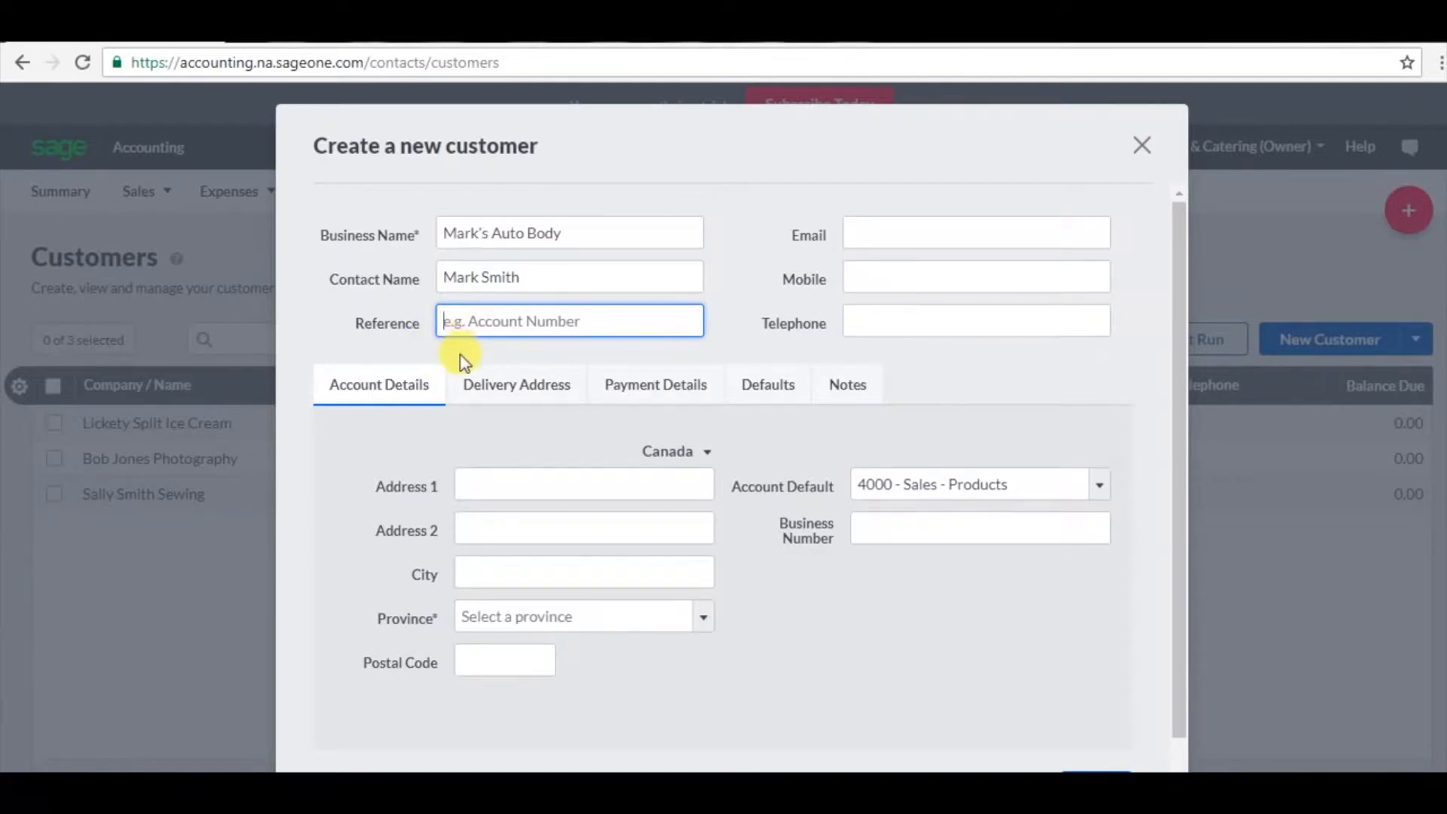
Set the customer's province to Ontario and default account to 4001 - Sales - Services.
{"action": "left_click", "coordinate": [705, 619]}
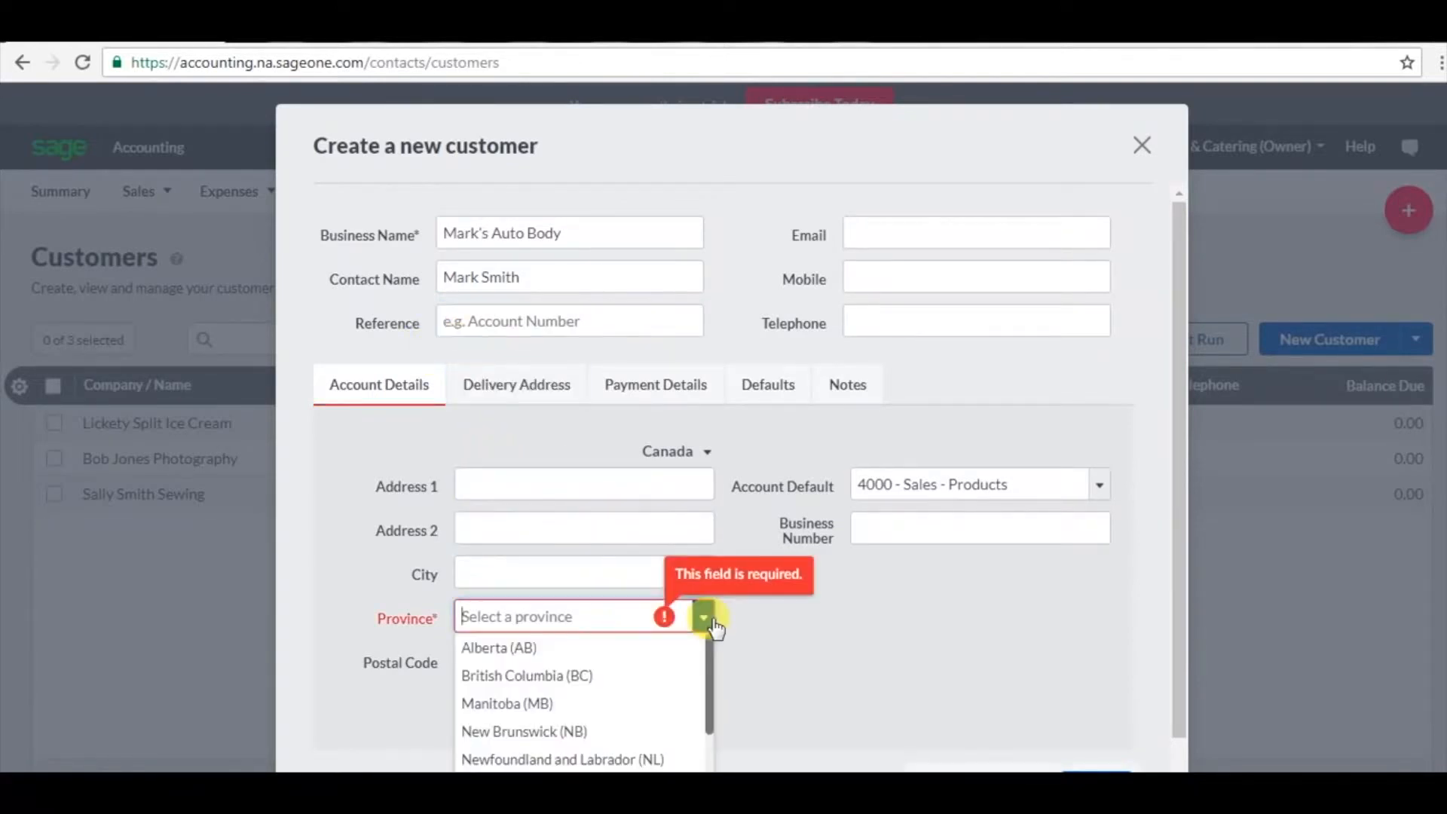
{"action": "left_click_drag", "start_coordinate": [708, 646], "coordinate": [713, 735]}
{"action": "left_click", "coordinate": [585, 721]}
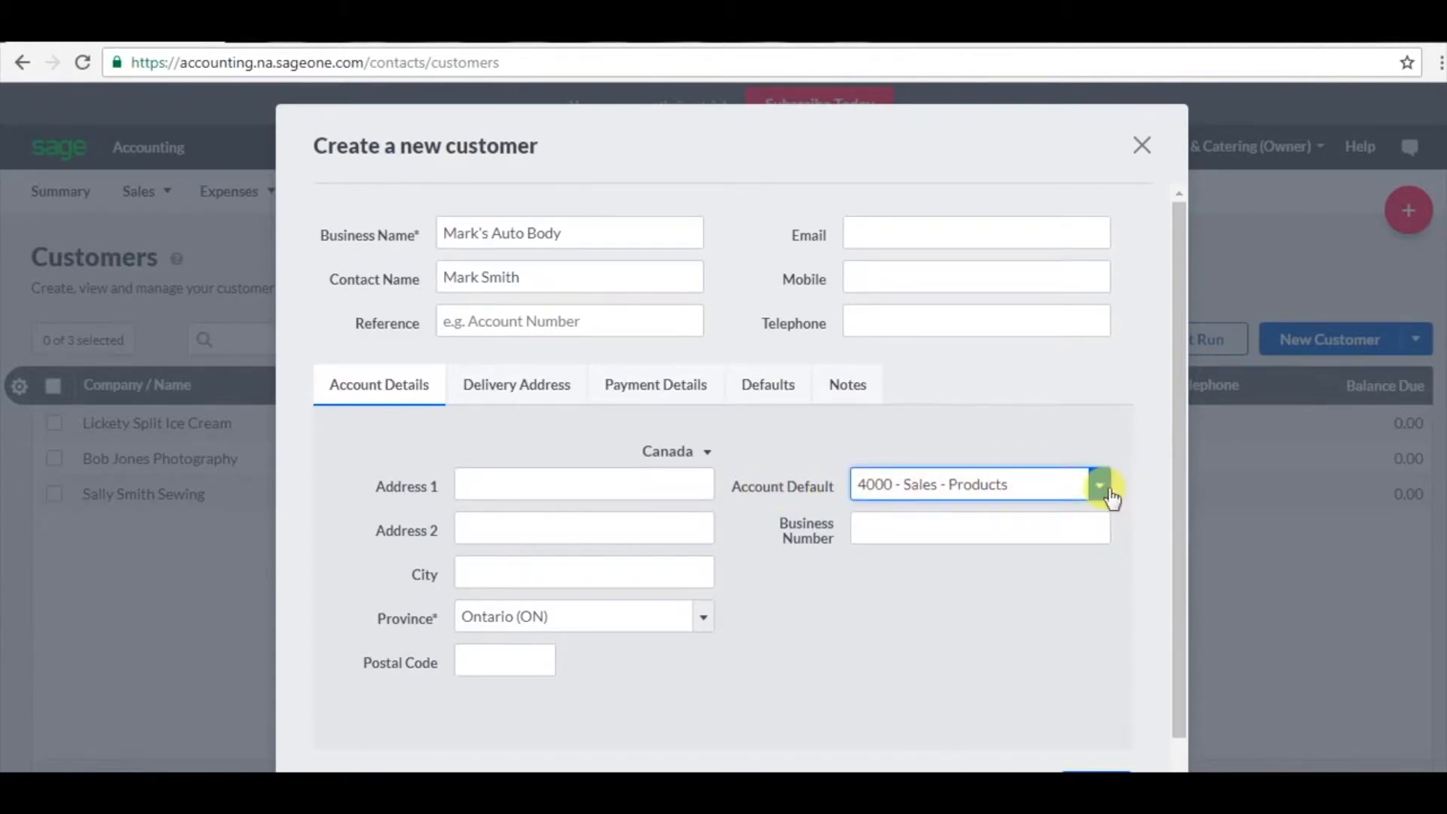
{"action": "left_click", "coordinate": [1102, 487]}
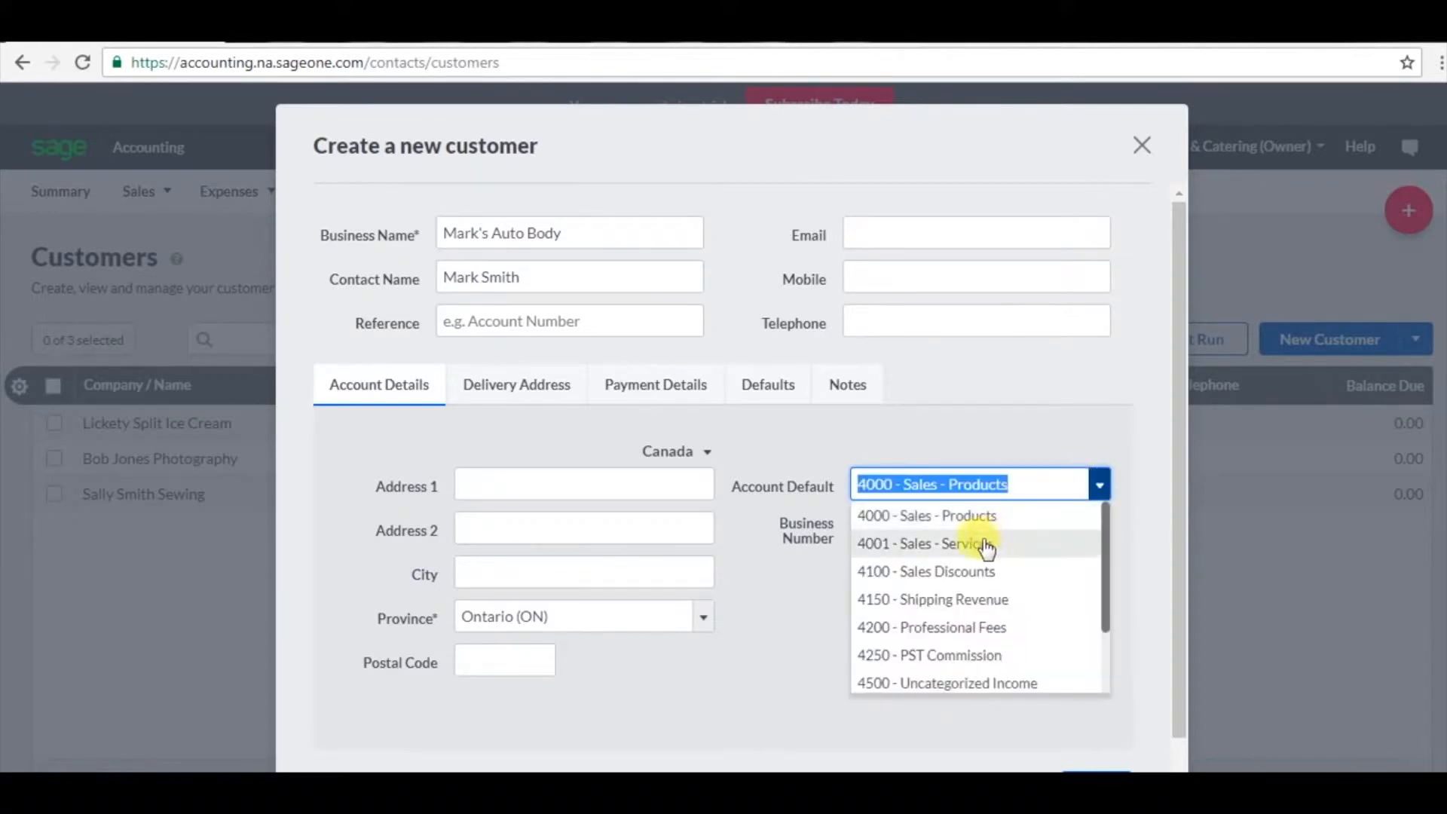
{"action": "left_click", "coordinate": [984, 543]}
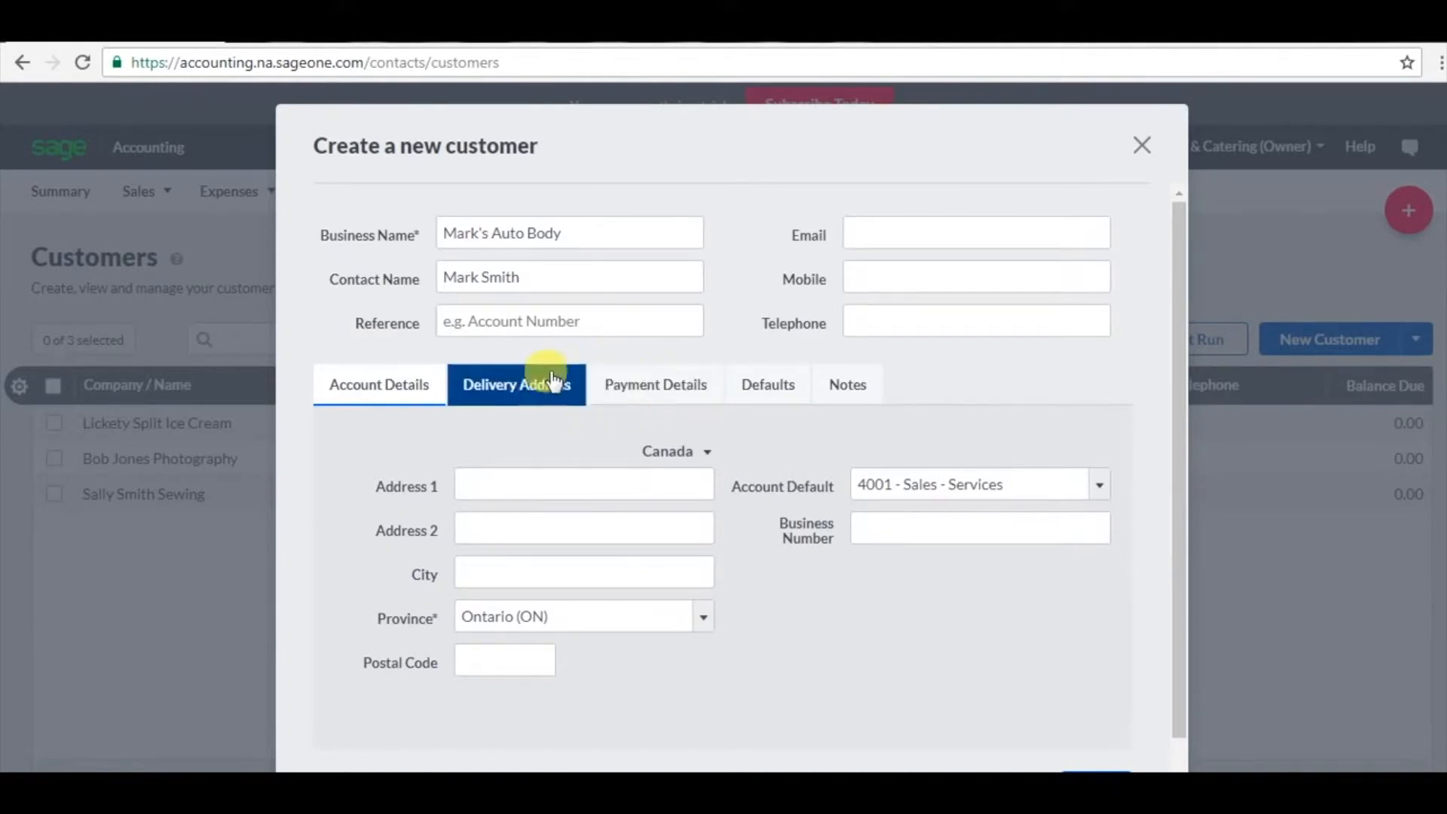
Turn on credit terms with the terms text 'Payabee in TRADEdollars'.
{"action": "left_click", "coordinate": [532, 384]}
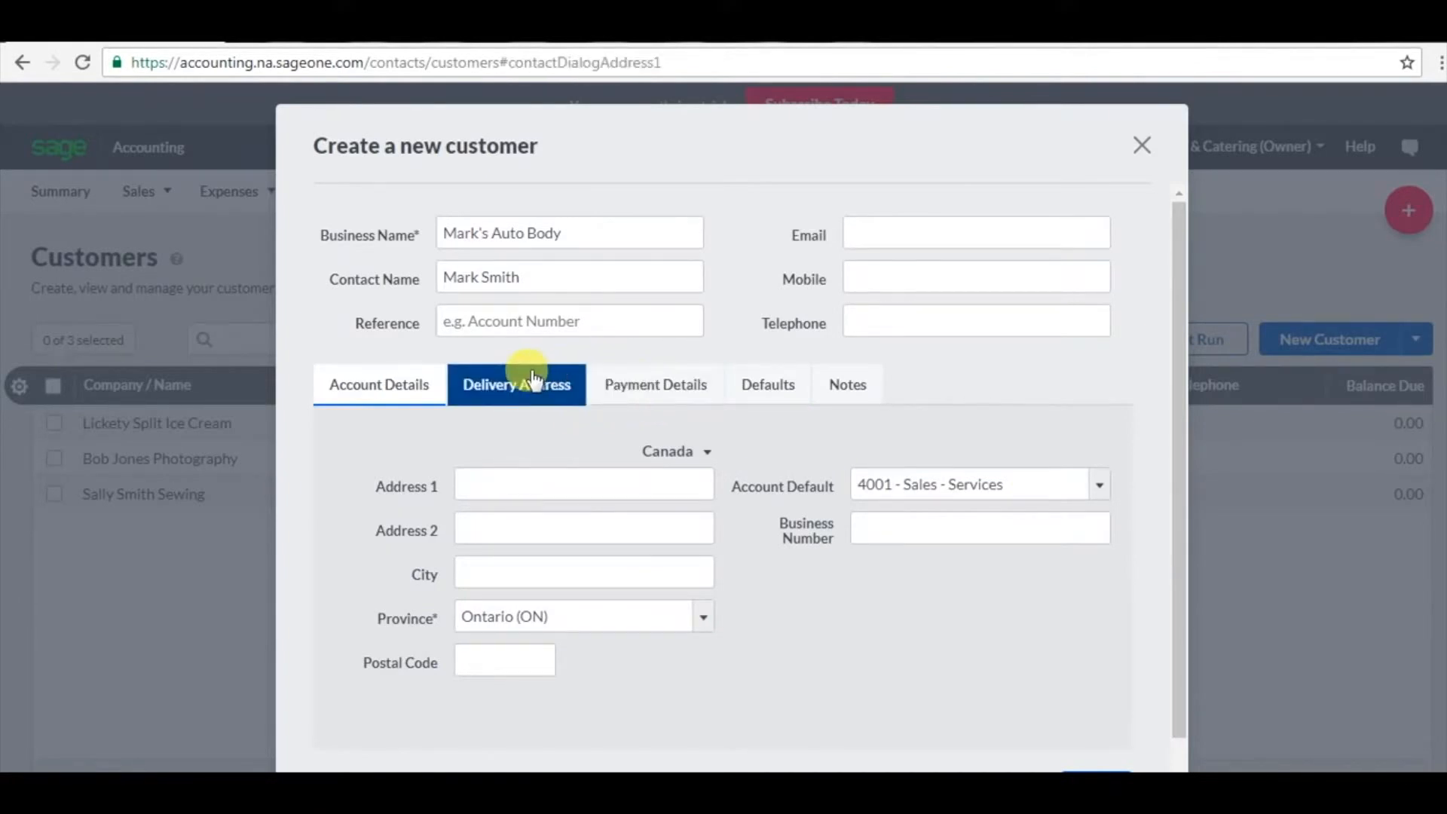
{"action": "left_click", "coordinate": [653, 387]}
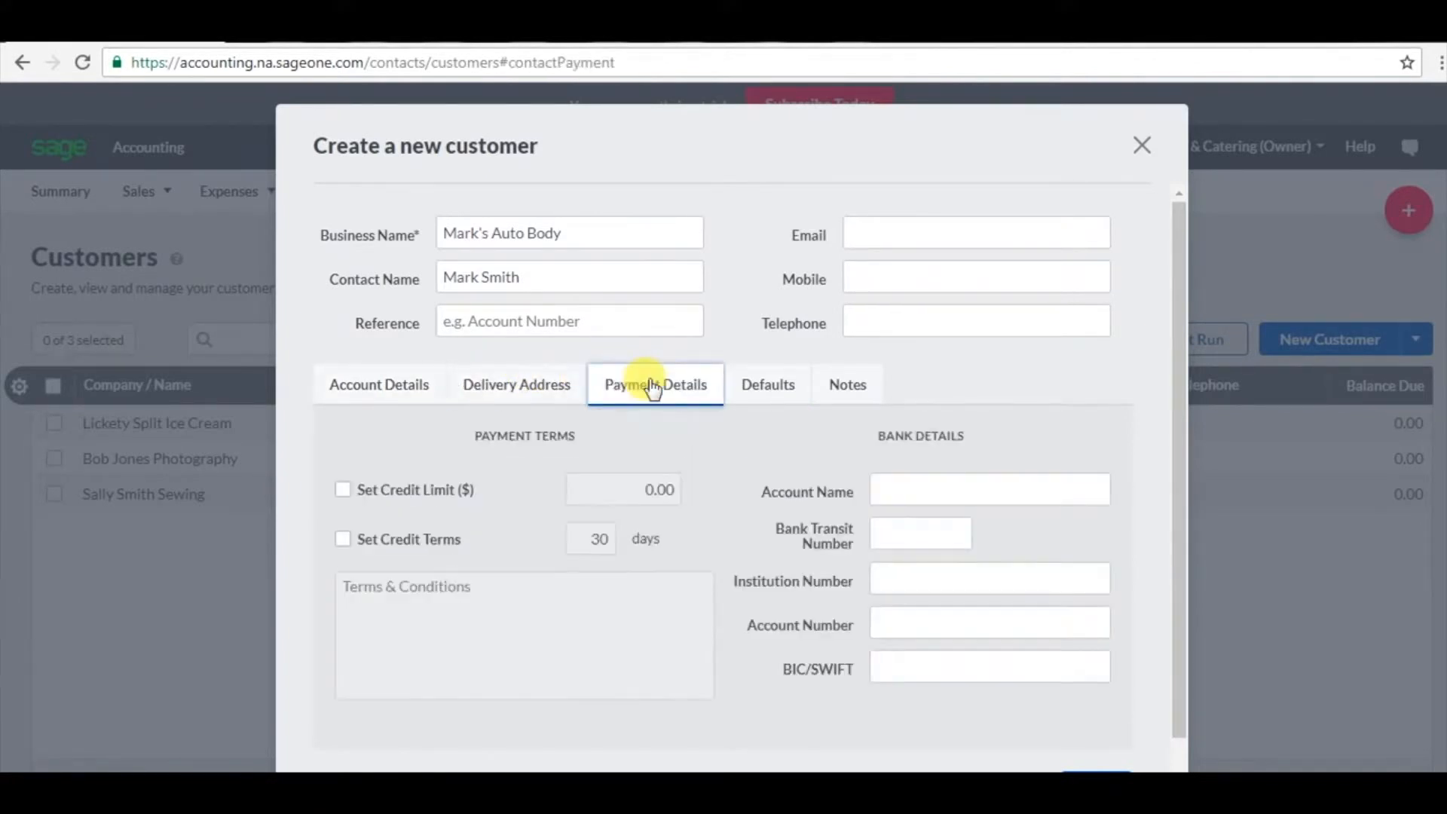
{"action": "left_click", "coordinate": [344, 540]}
{"action": "left_click", "coordinate": [365, 581]}
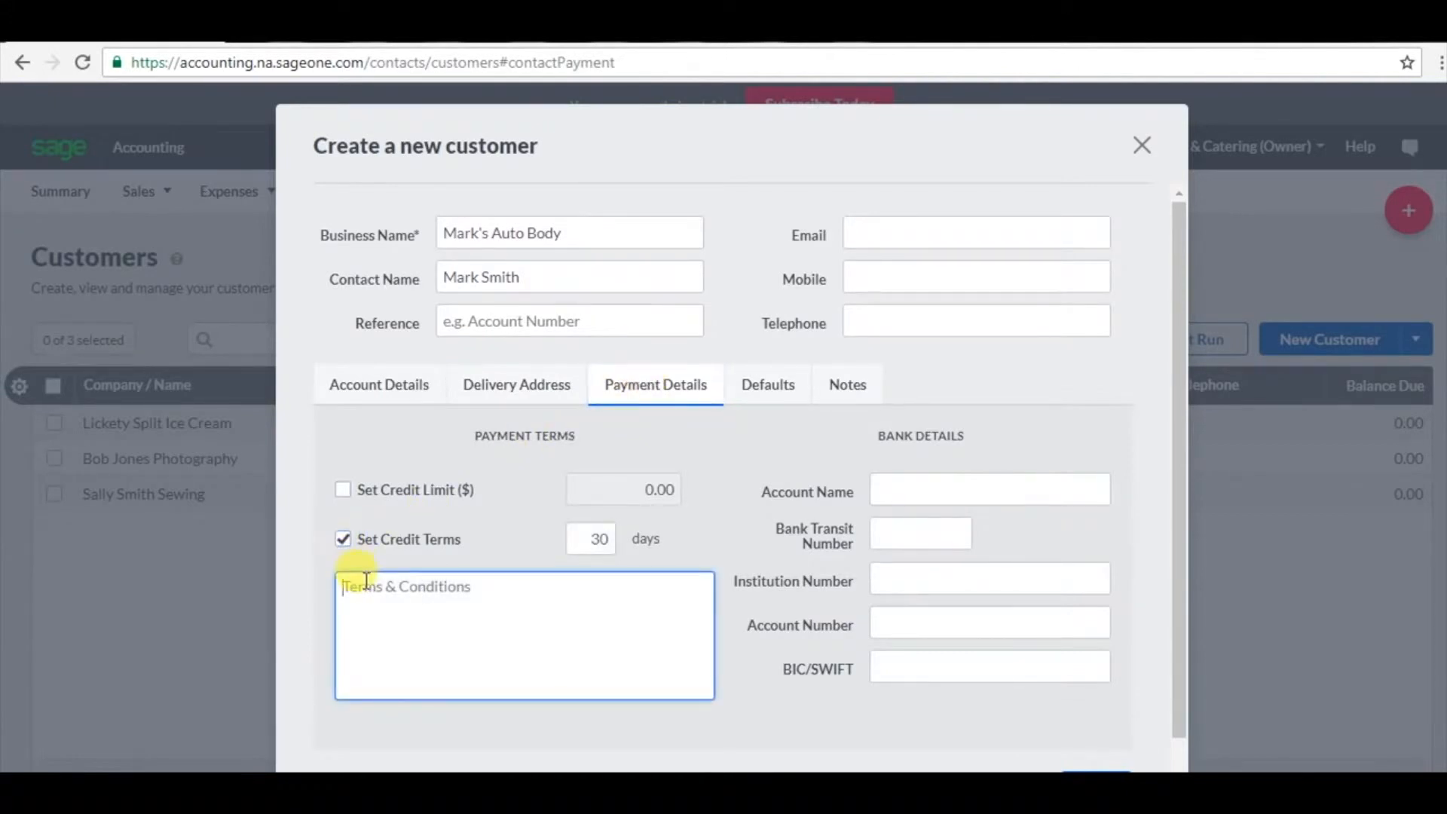
{"action": "type", "text": "Payabe"}
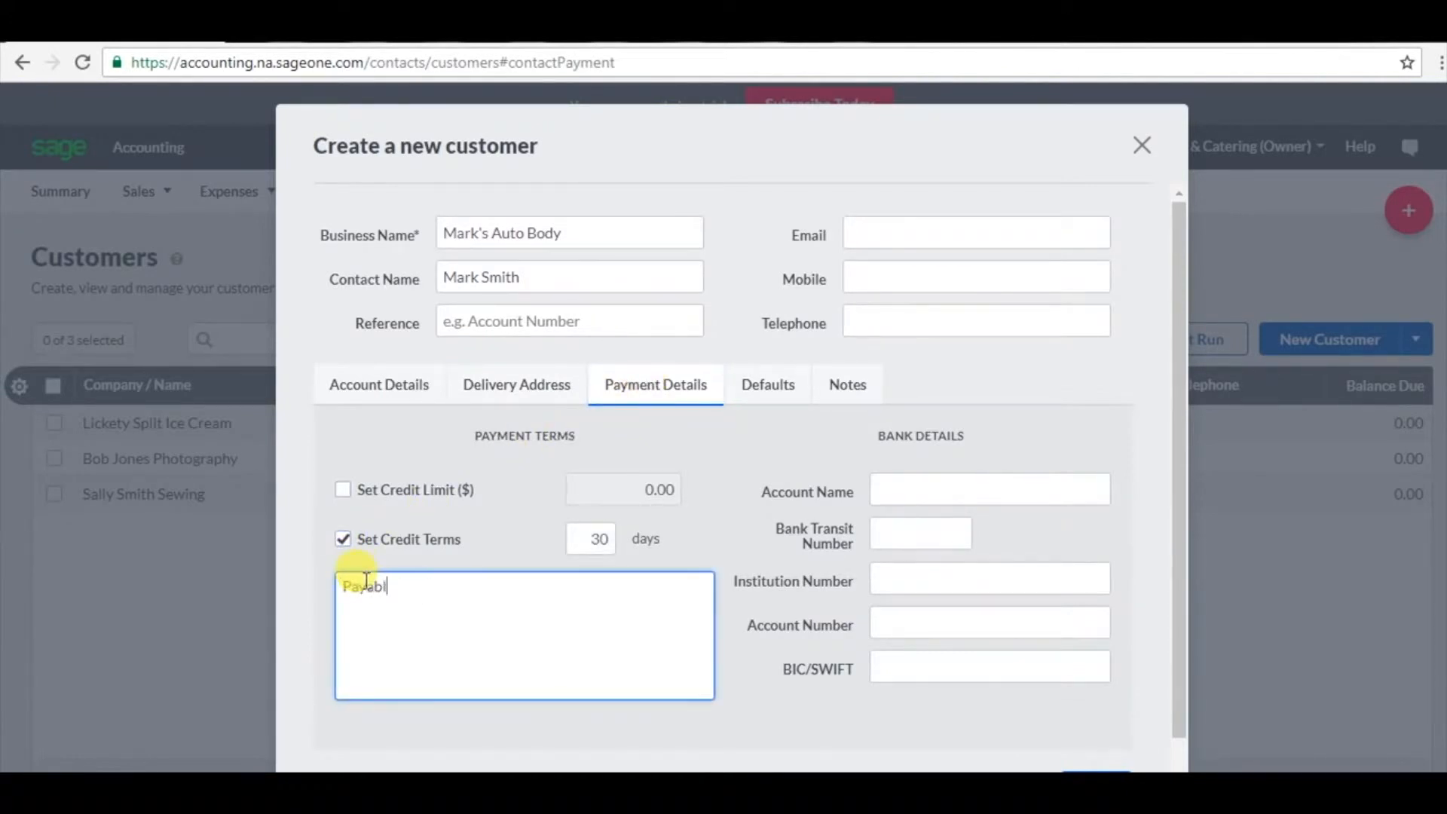
{"action": "type", "text": "e in TRADEdollars"}
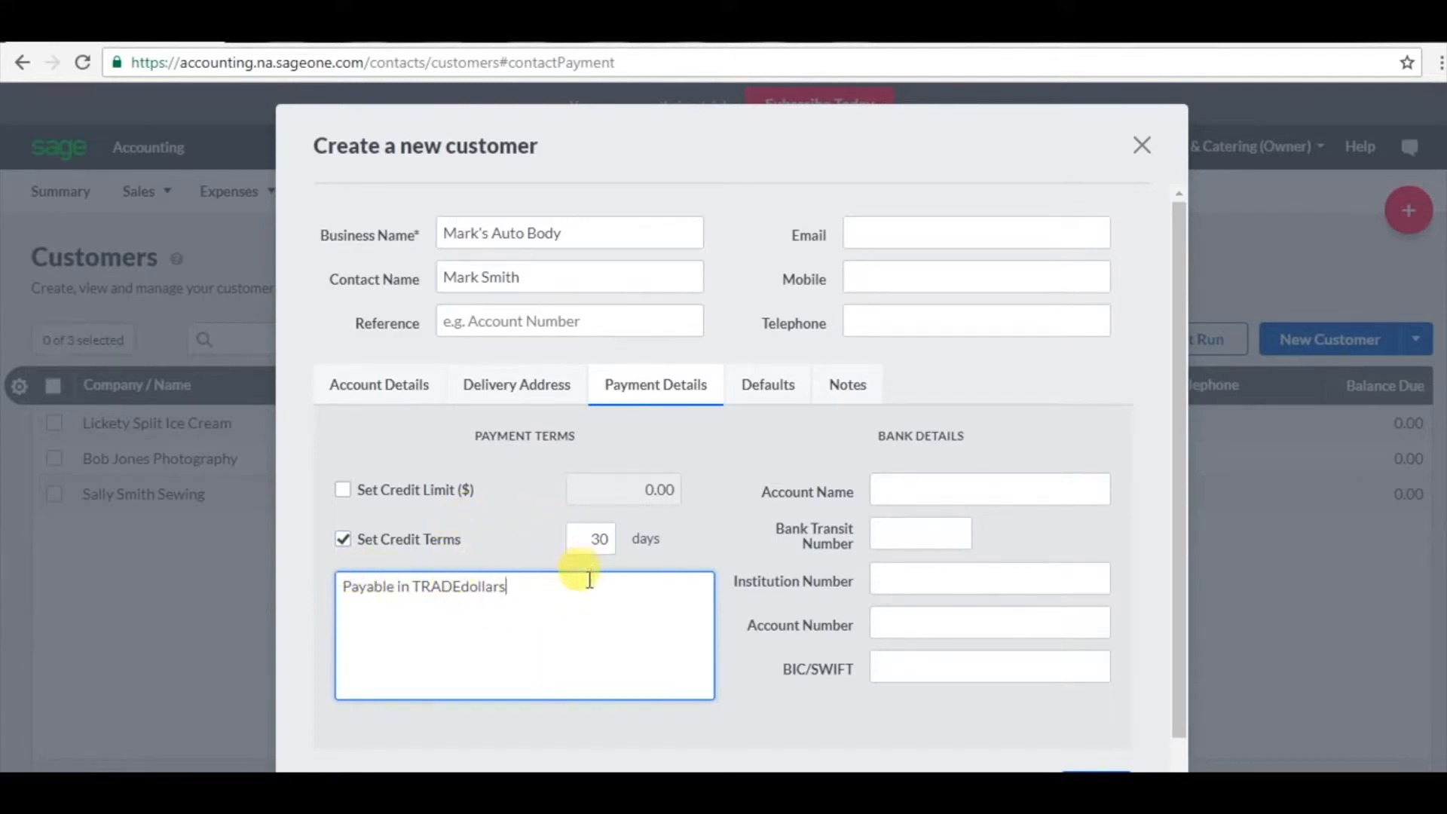
Enter BarterPay as the bank account name, review Defaults and Notes, and save the customer.
{"action": "left_click", "coordinate": [878, 492]}
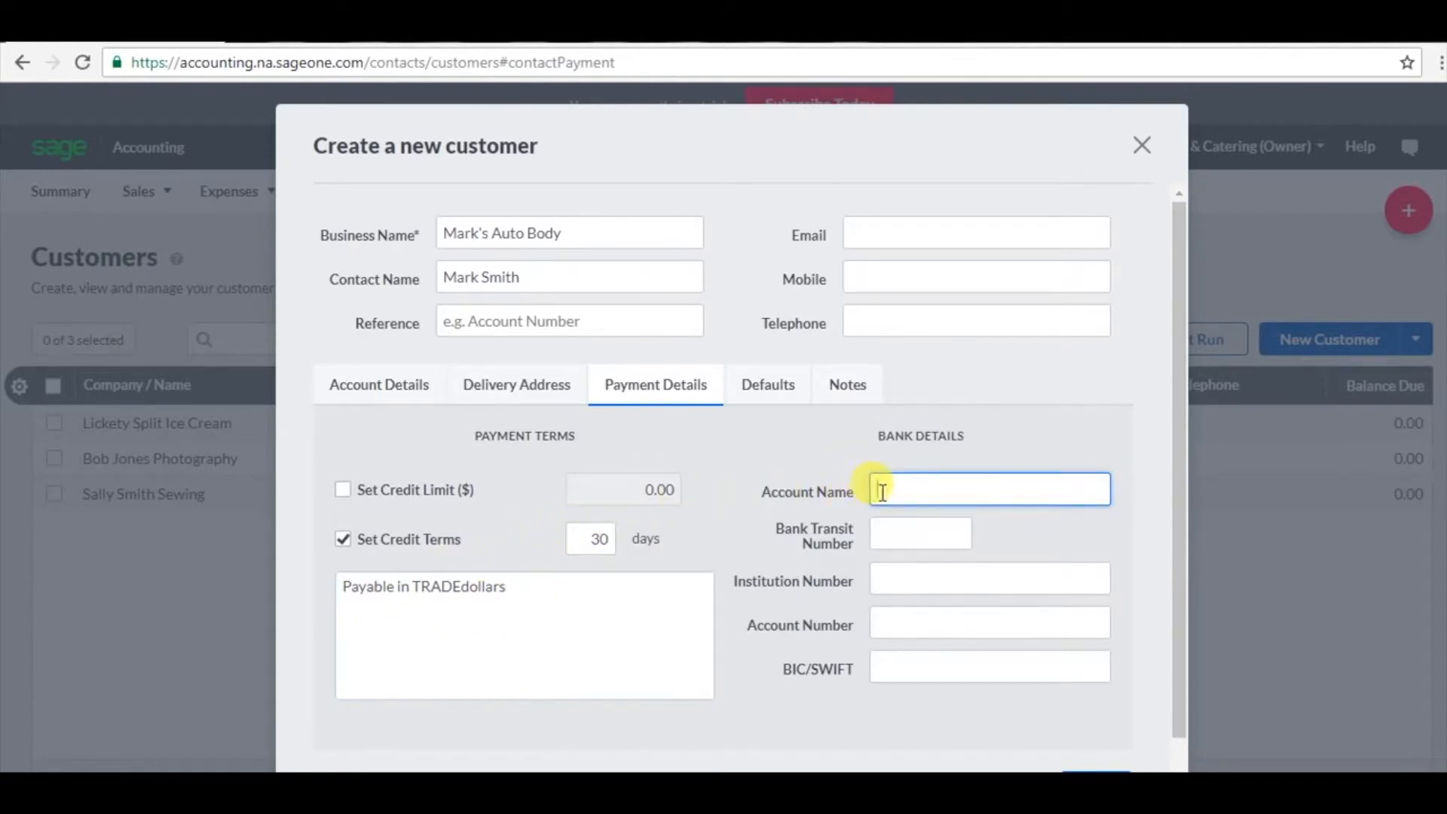
{"action": "type", "text": "BarterPay"}
{"action": "left_click", "coordinate": [757, 409]}
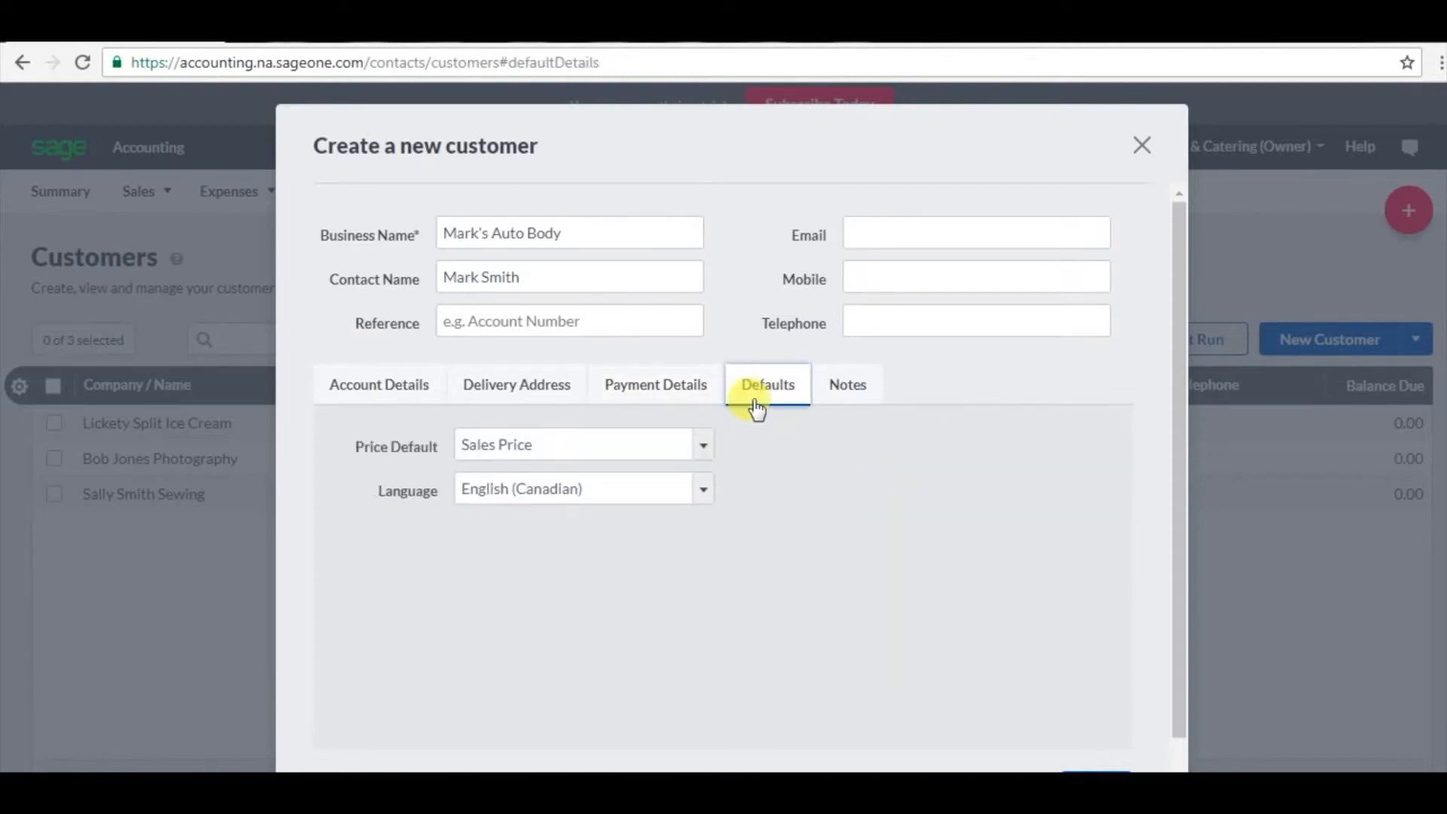
{"action": "left_click", "coordinate": [854, 386]}
{"action": "left_click", "coordinate": [873, 446]}
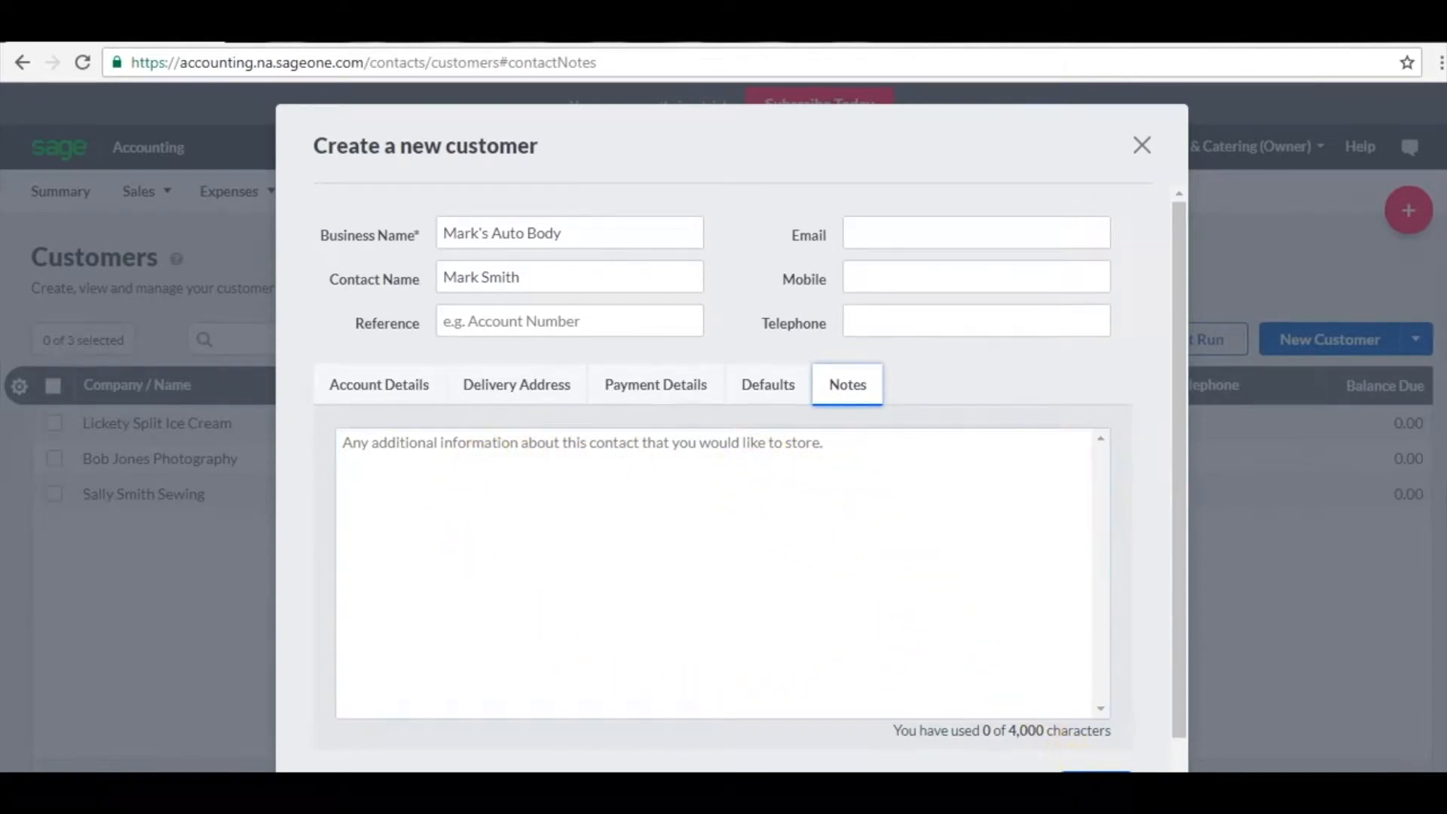
{"action": "left_click", "coordinate": [1097, 776]}
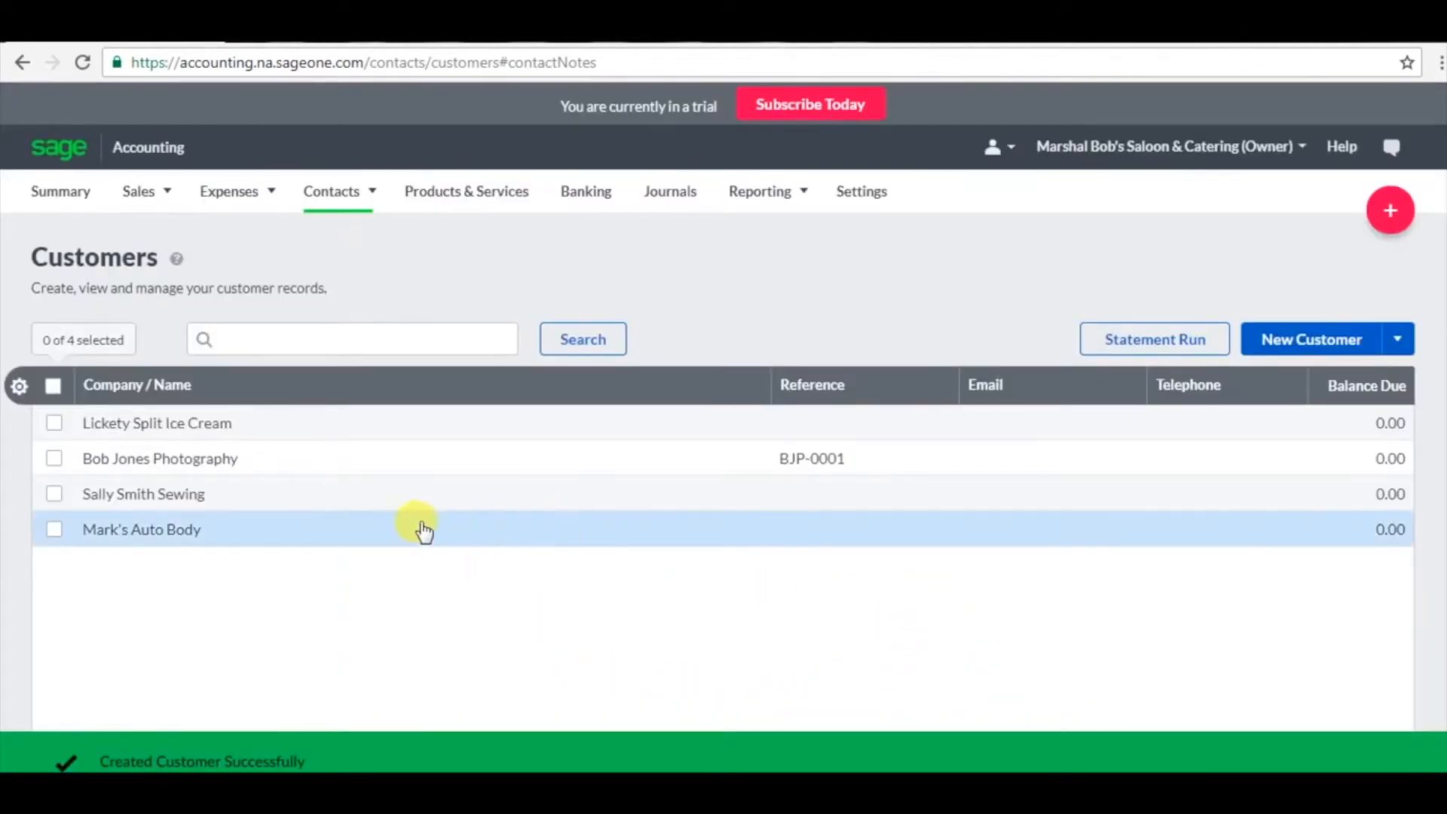
Give Mark's Auto Body the reference BP-0001 and return to the Customers list.
{"action": "left_click", "coordinate": [236, 538]}
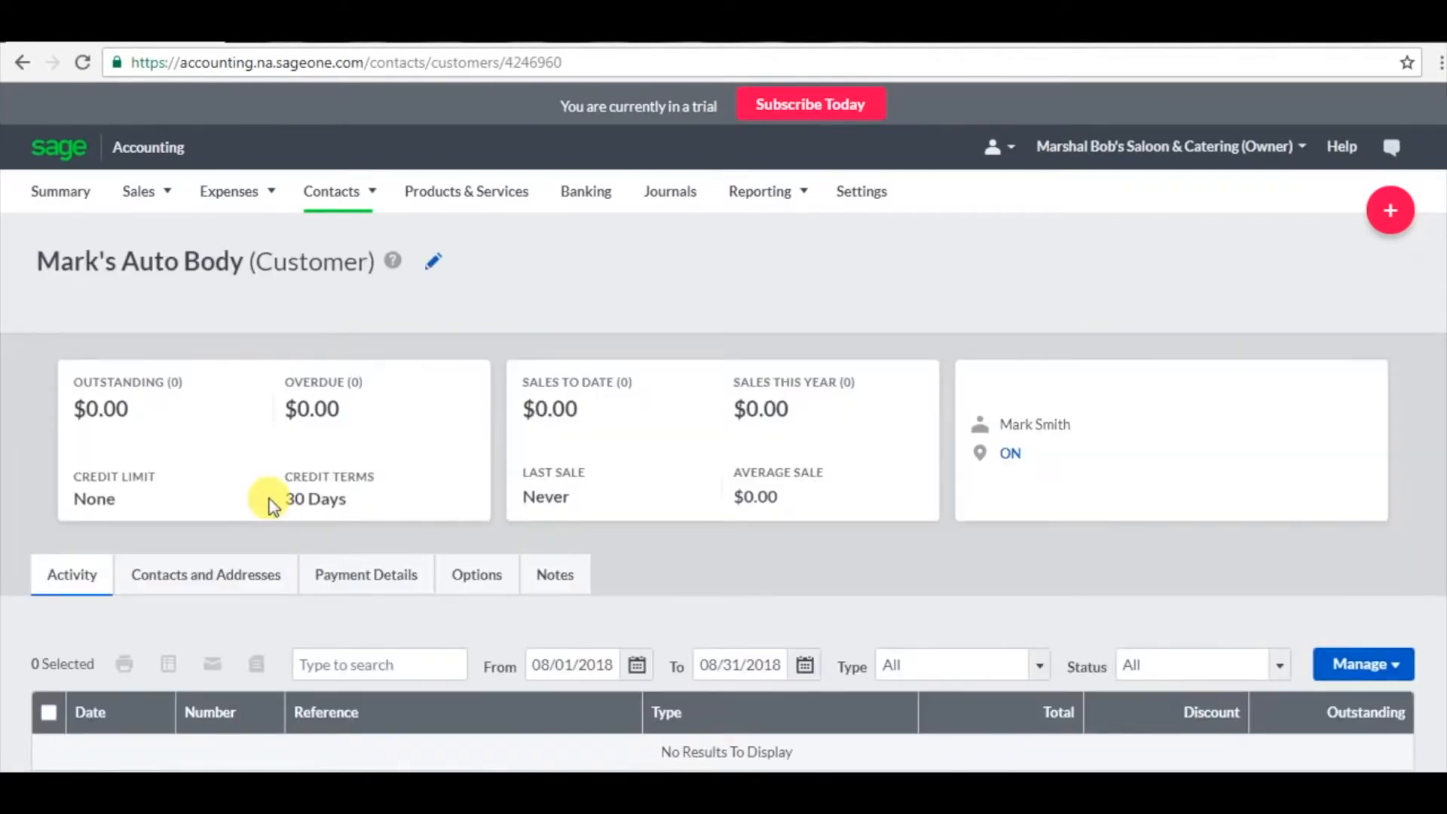
{"action": "left_click", "coordinate": [434, 259]}
{"action": "left_click", "coordinate": [738, 463]}
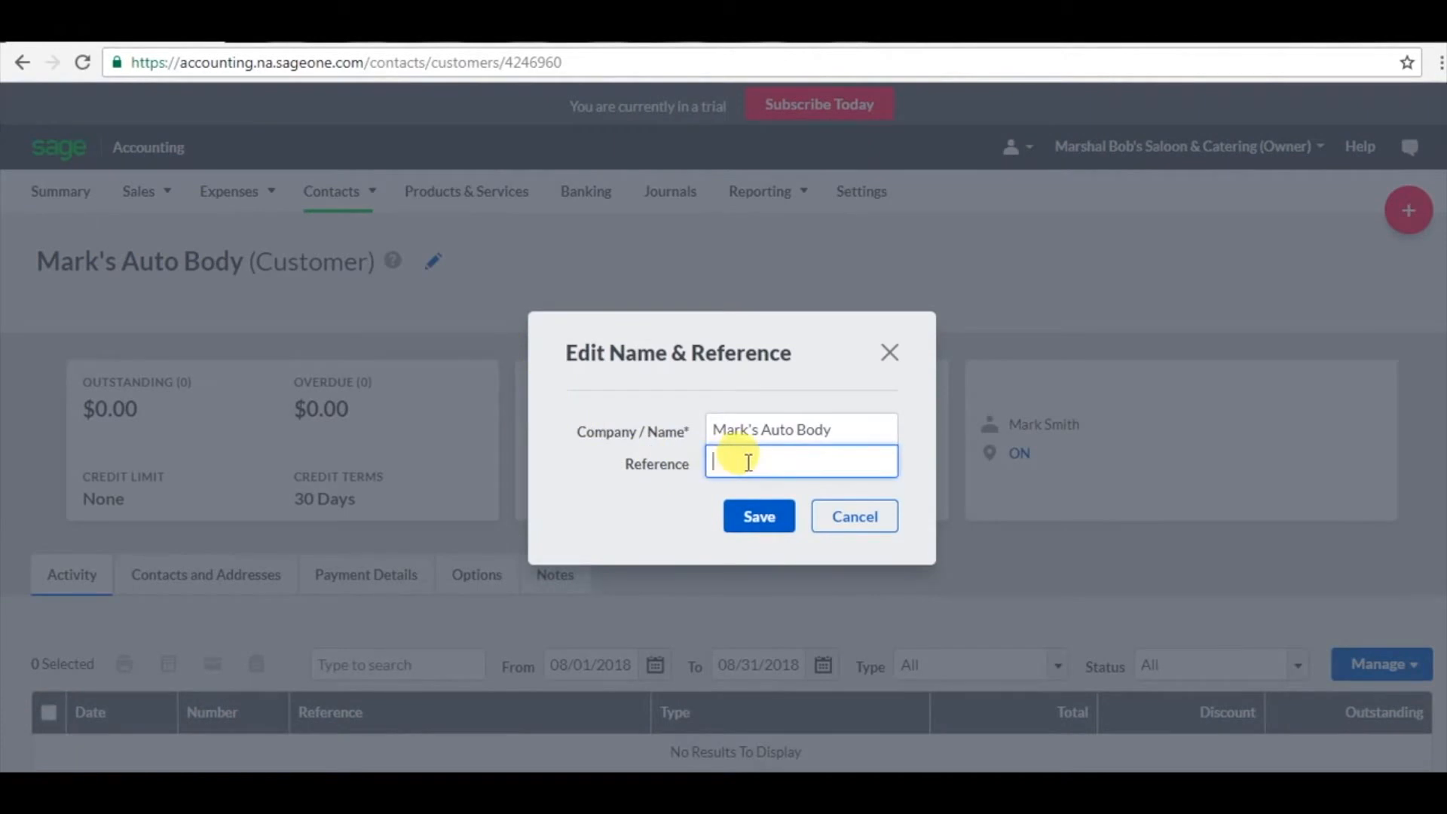
{"action": "type", "text": "BP-0001"}
{"action": "left_click", "coordinate": [754, 537]}
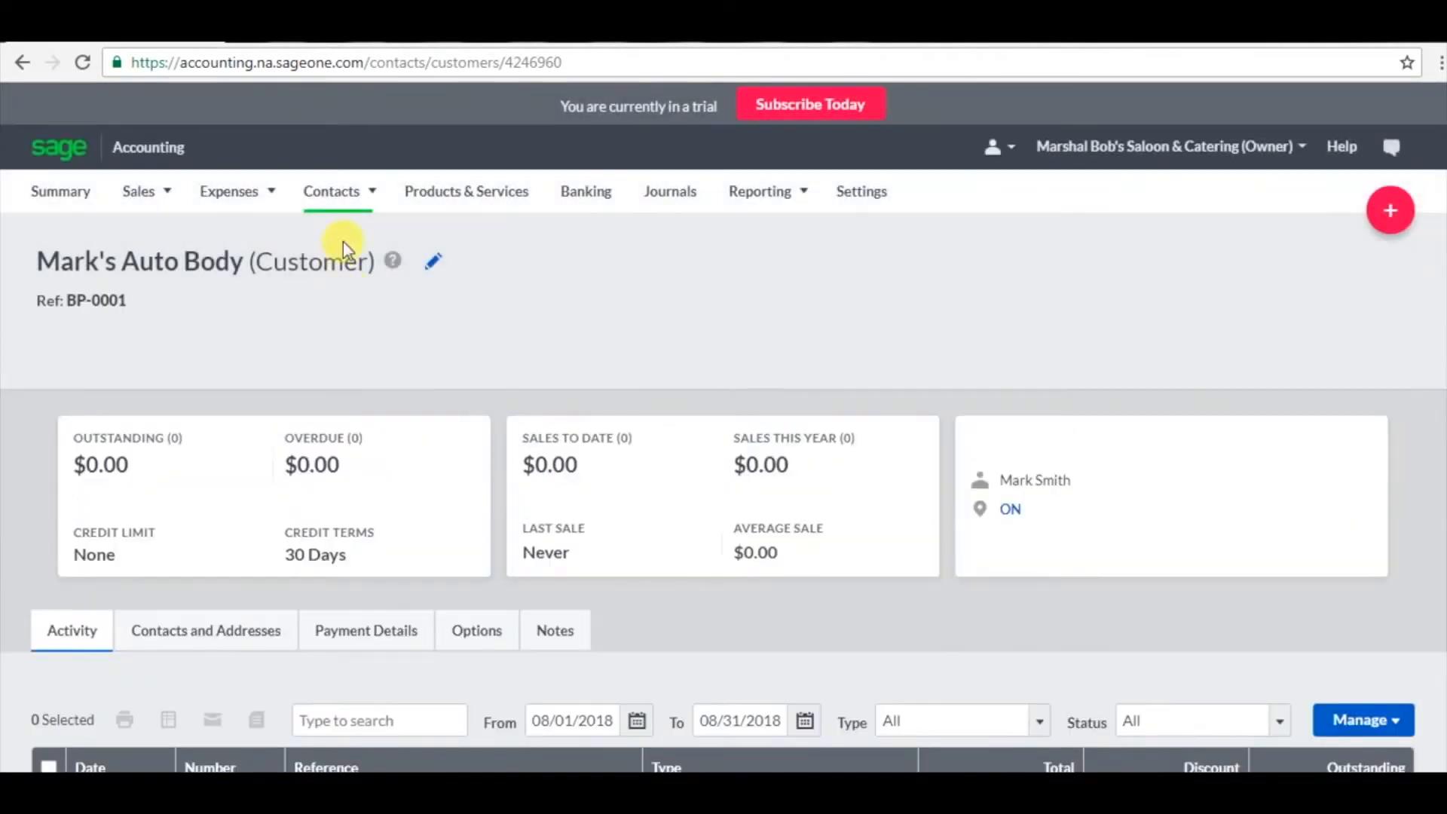
{"action": "left_click", "coordinate": [337, 214]}
{"action": "left_click", "coordinate": [337, 234]}
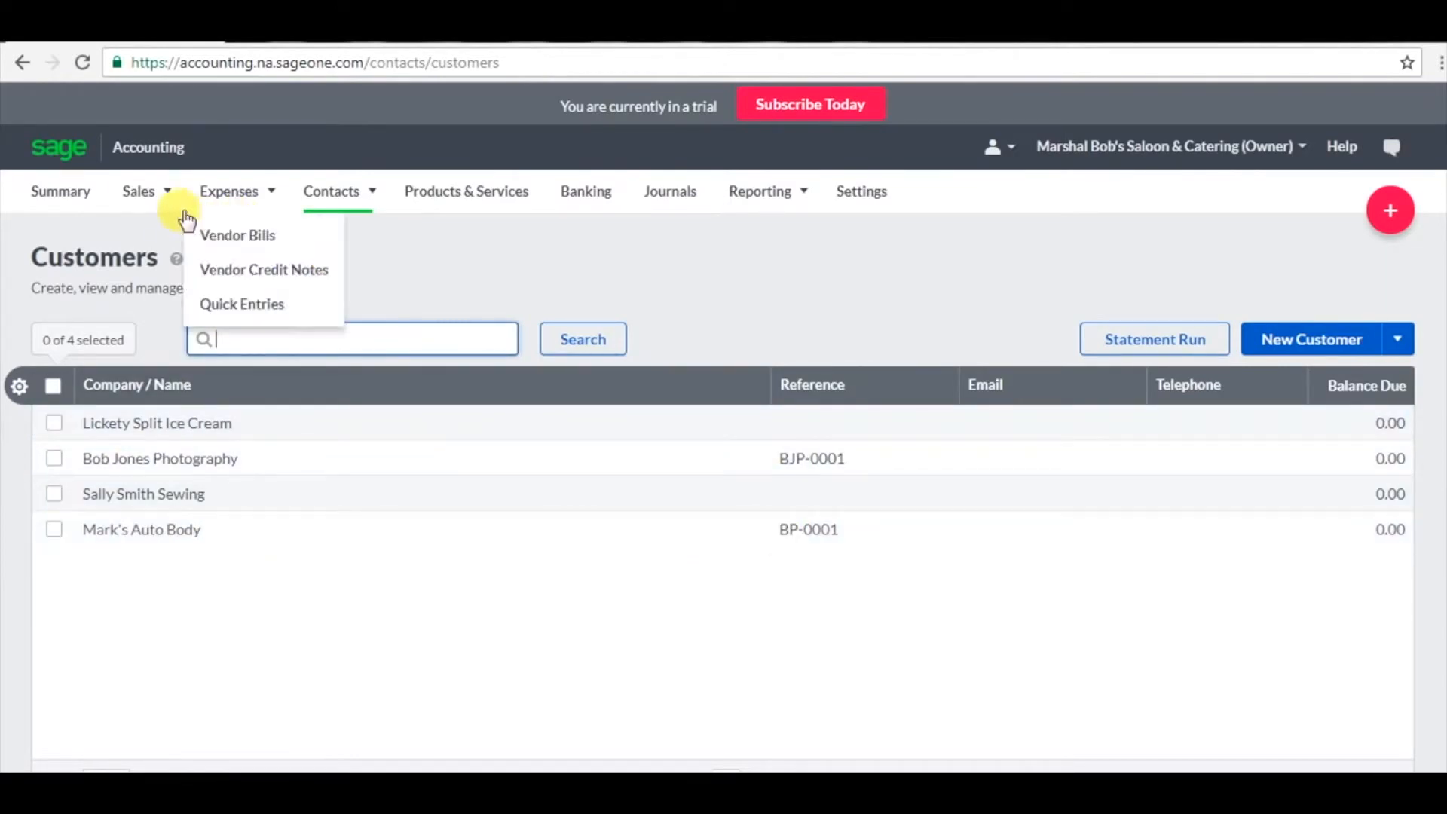
Start a new sales invoice with Mark's Auto Body as the customer.
{"action": "mouse_move", "coordinate": [150, 191]}
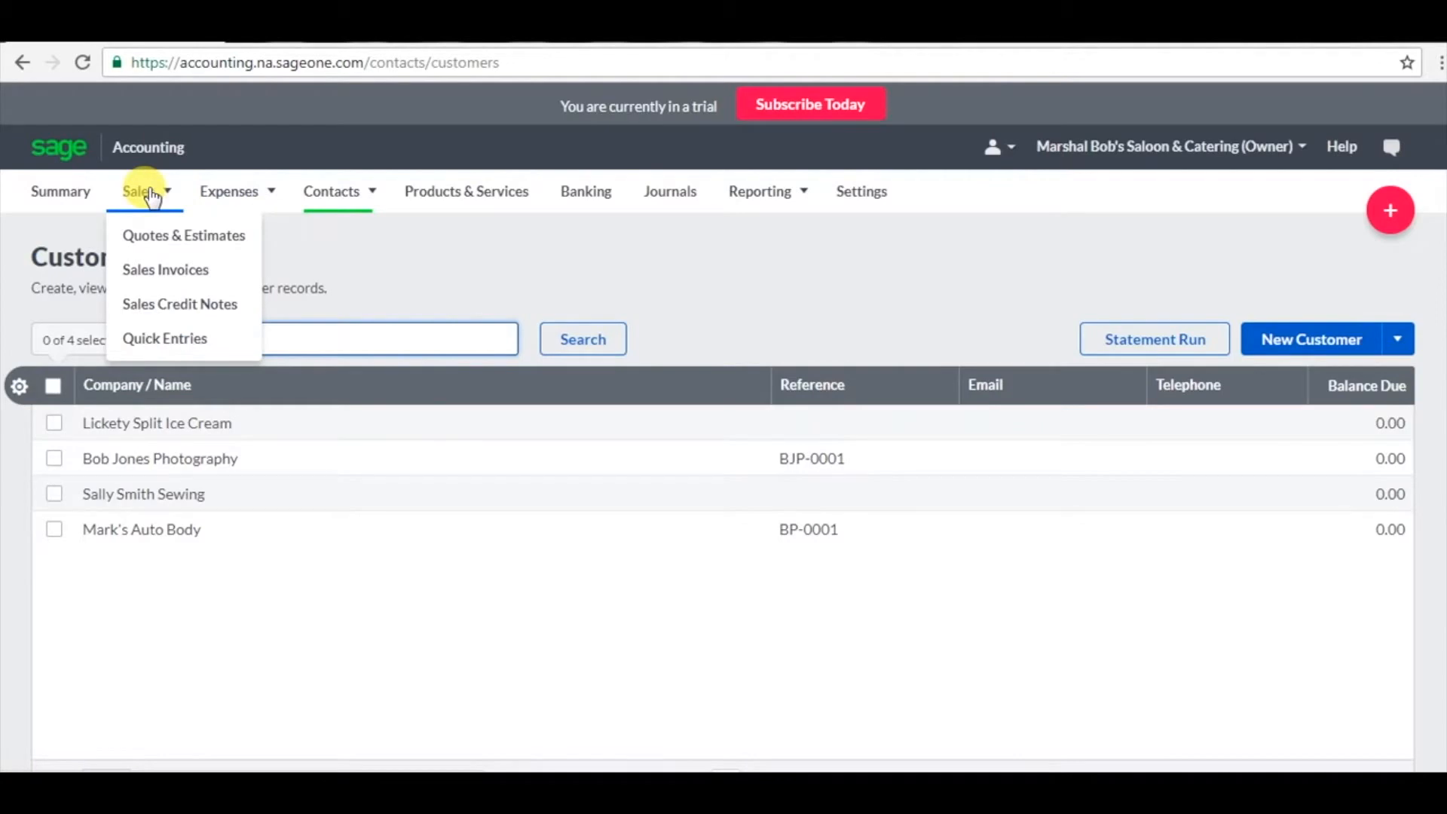
{"action": "left_click", "coordinate": [188, 271]}
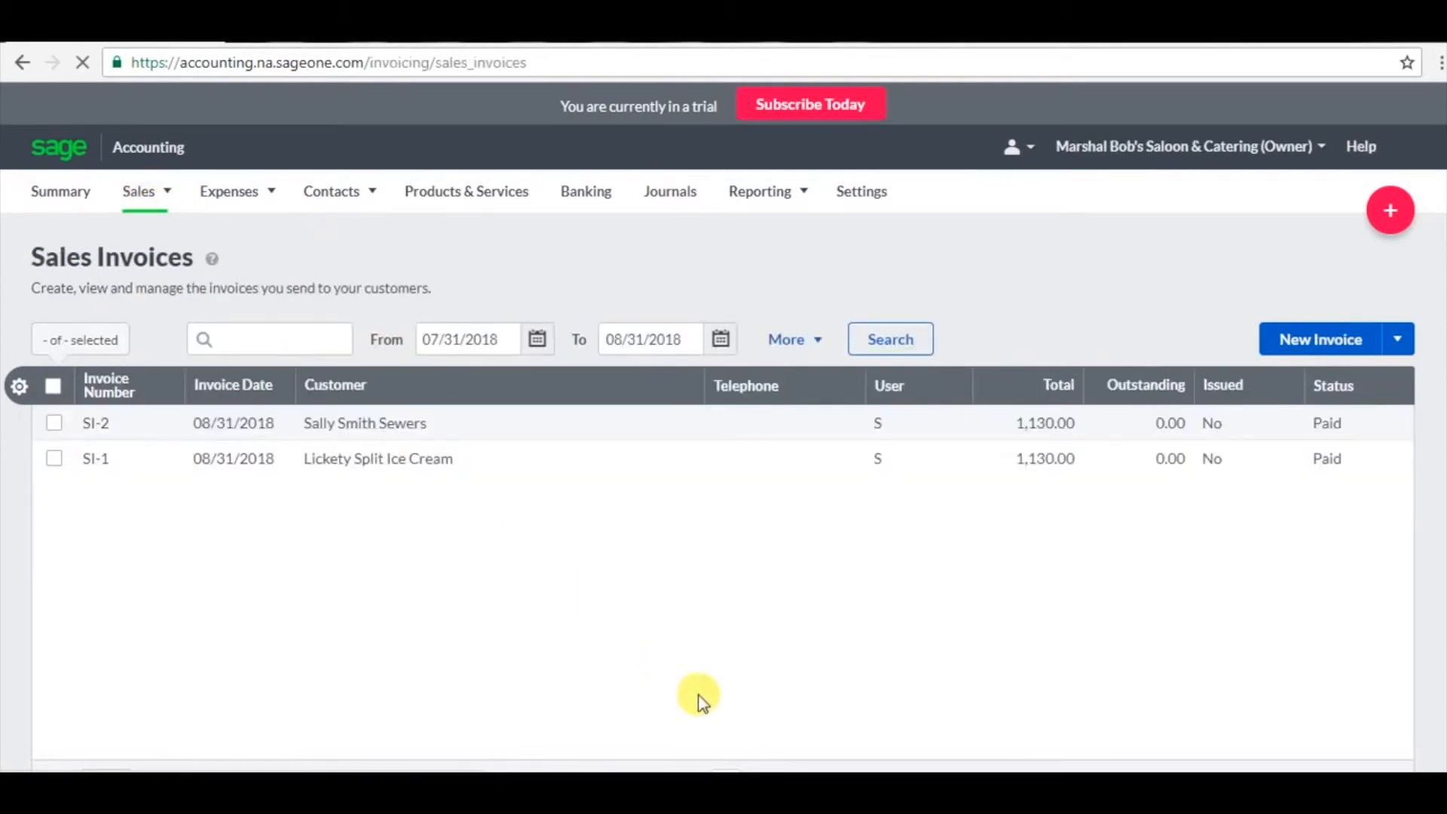
{"action": "left_click", "coordinate": [1309, 341]}
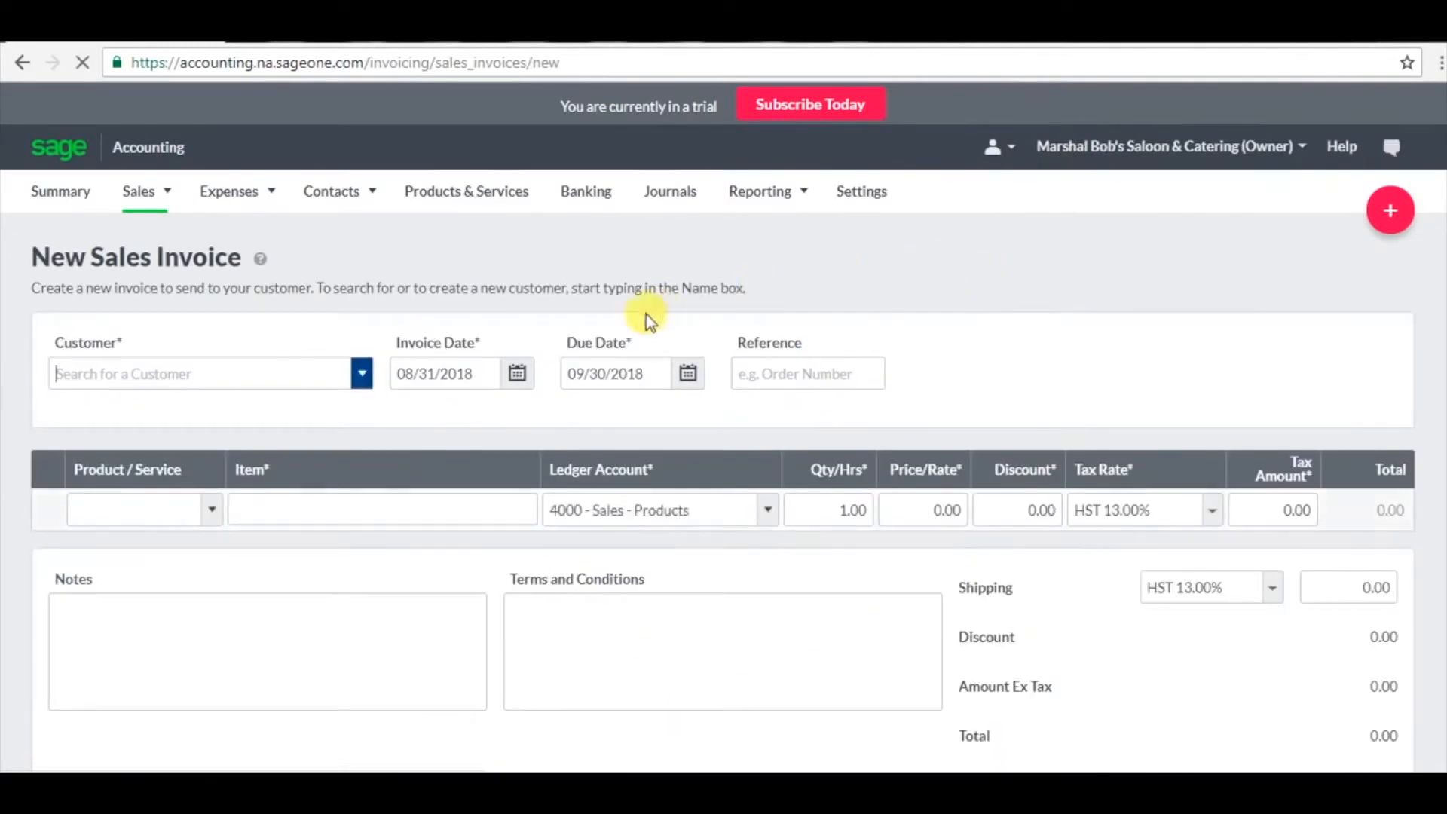
{"action": "left_click", "coordinate": [281, 373]}
{"action": "type", "text": "Mark"}
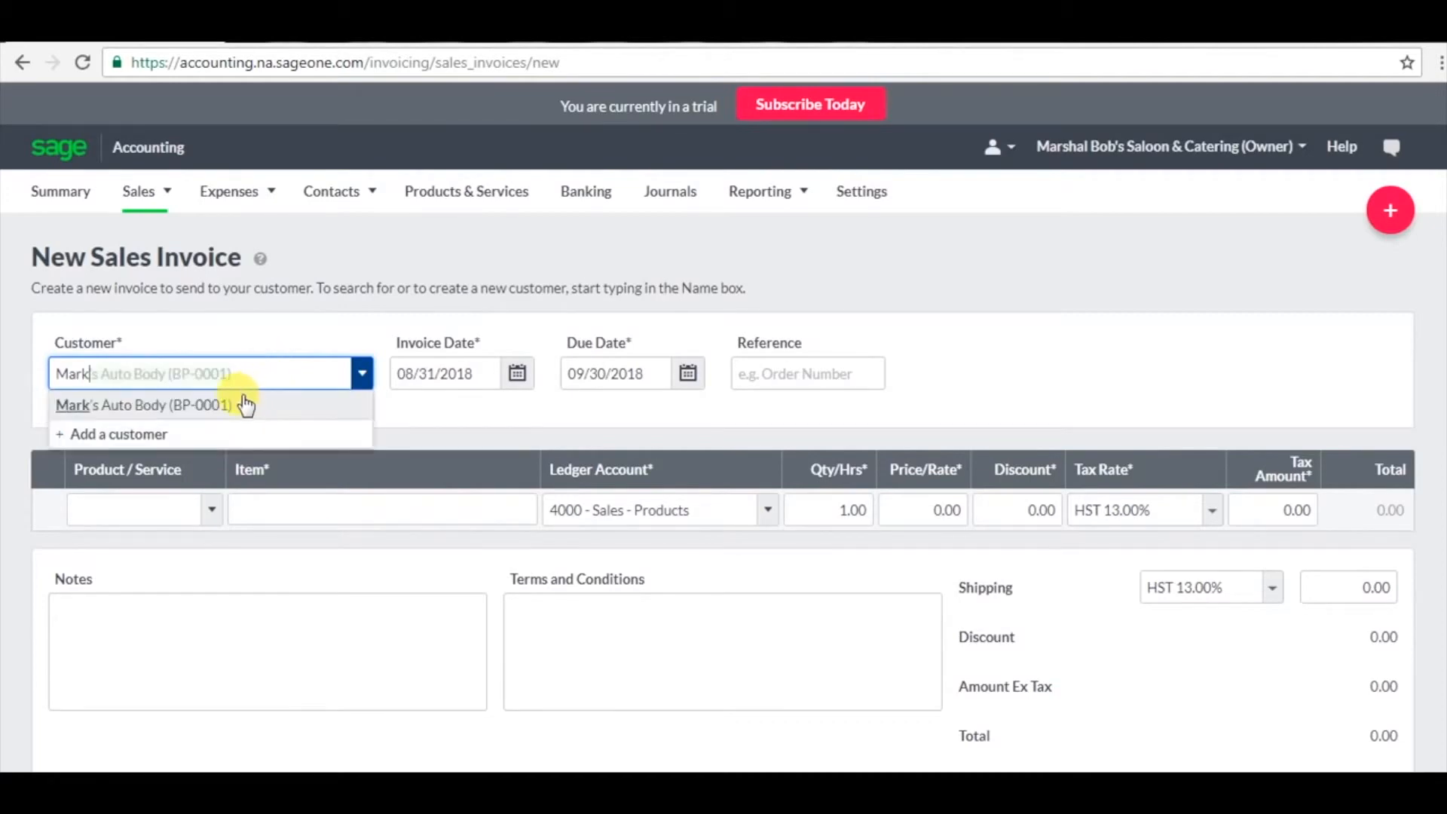
{"action": "left_click", "coordinate": [245, 405]}
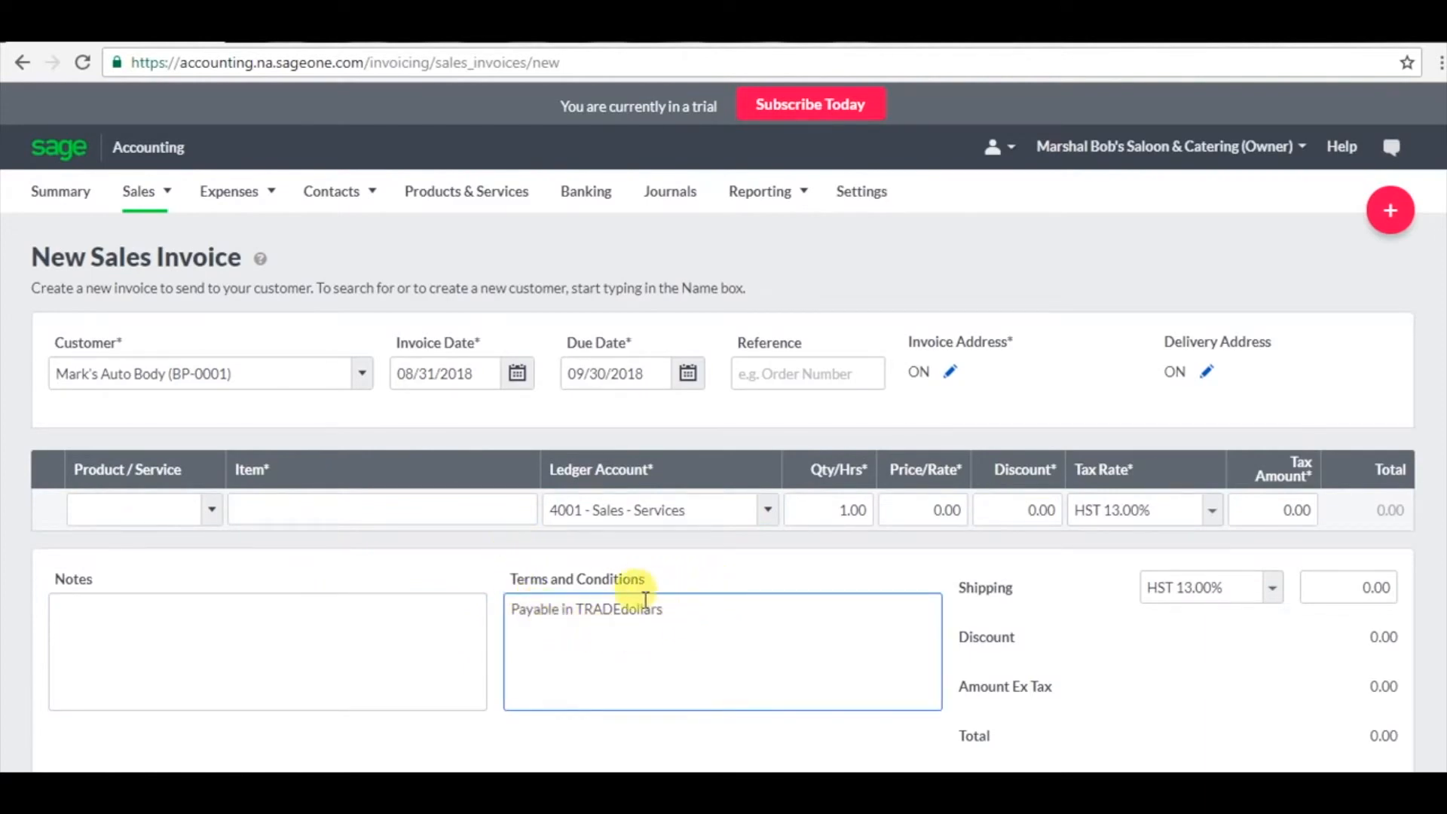
Add a Catering line priced at 2,000.00.
{"action": "left_click", "coordinate": [316, 503]}
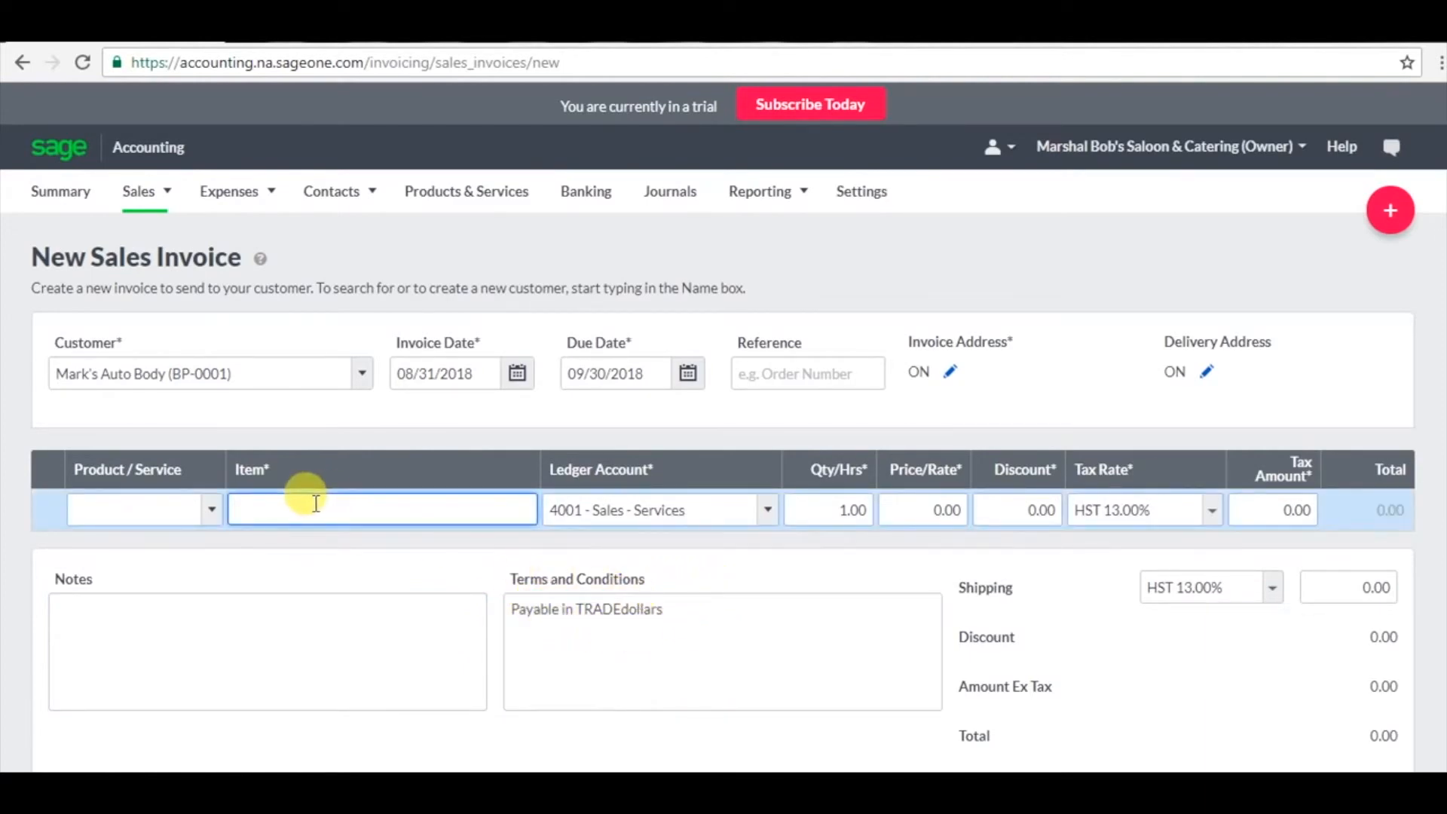
{"action": "type", "text": "Catering"}
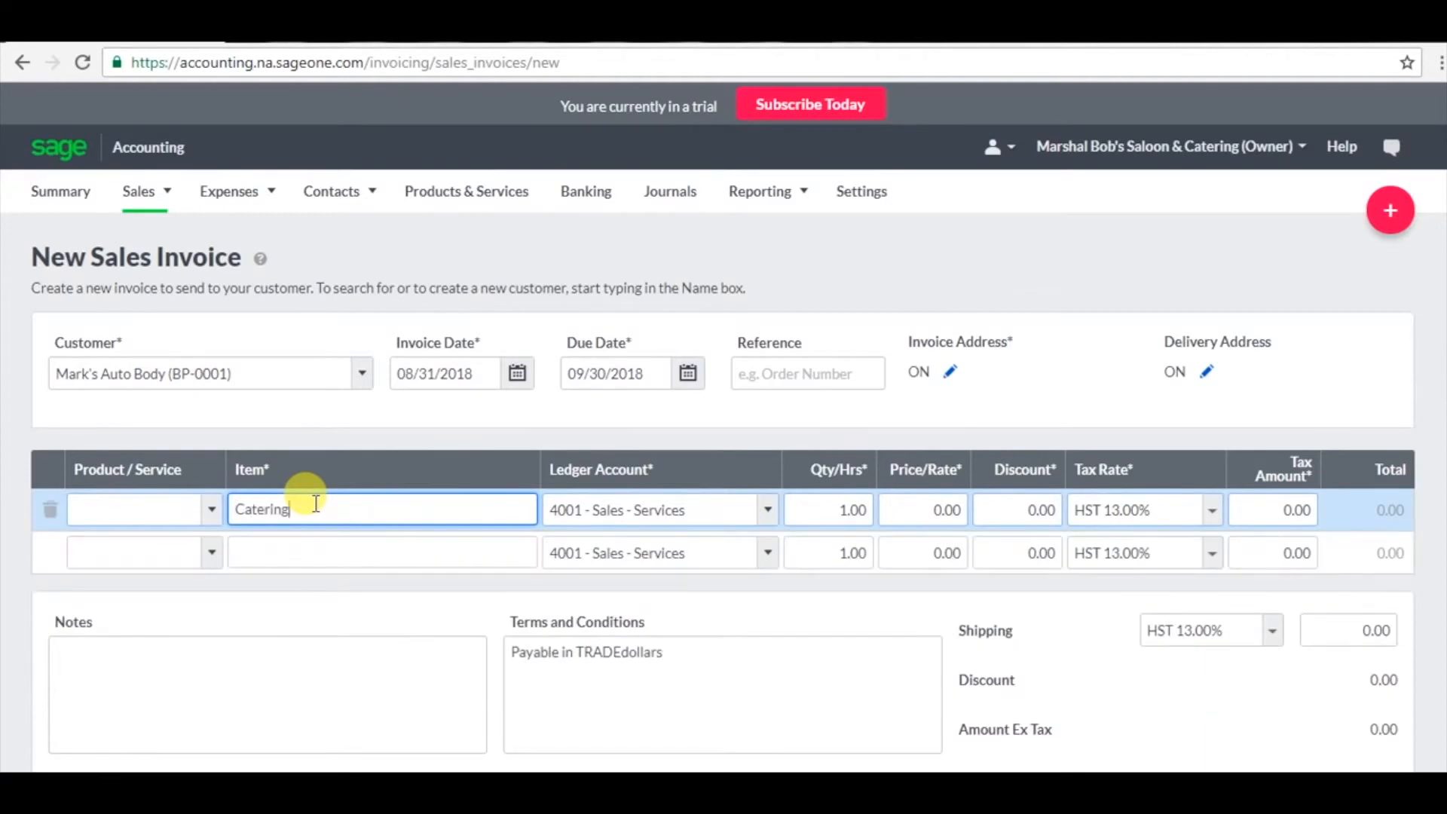
{"action": "left_click", "coordinate": [916, 510]}
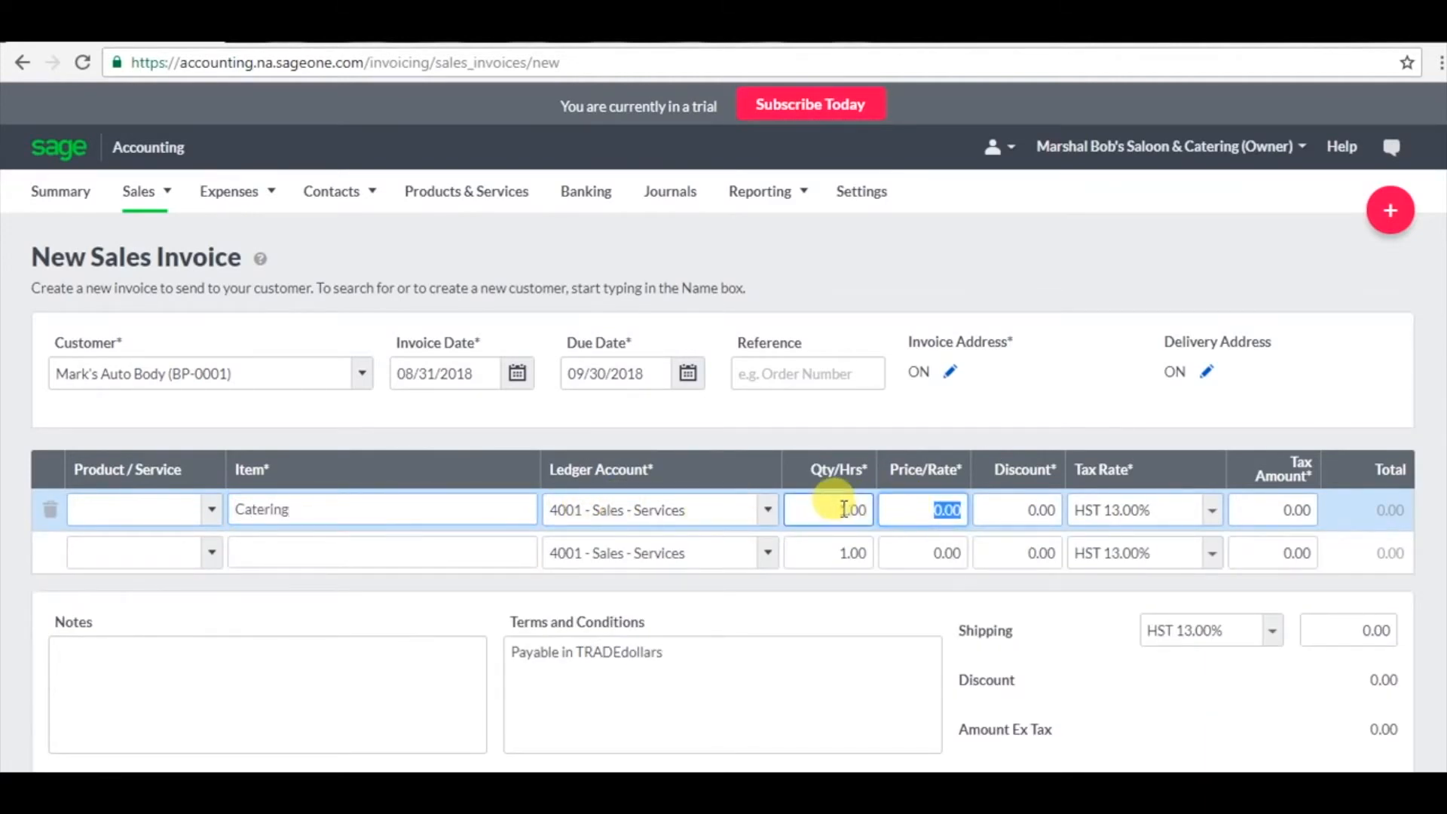
{"action": "type", "text": "2,000"}
{"action": "key", "text": "Tab"}
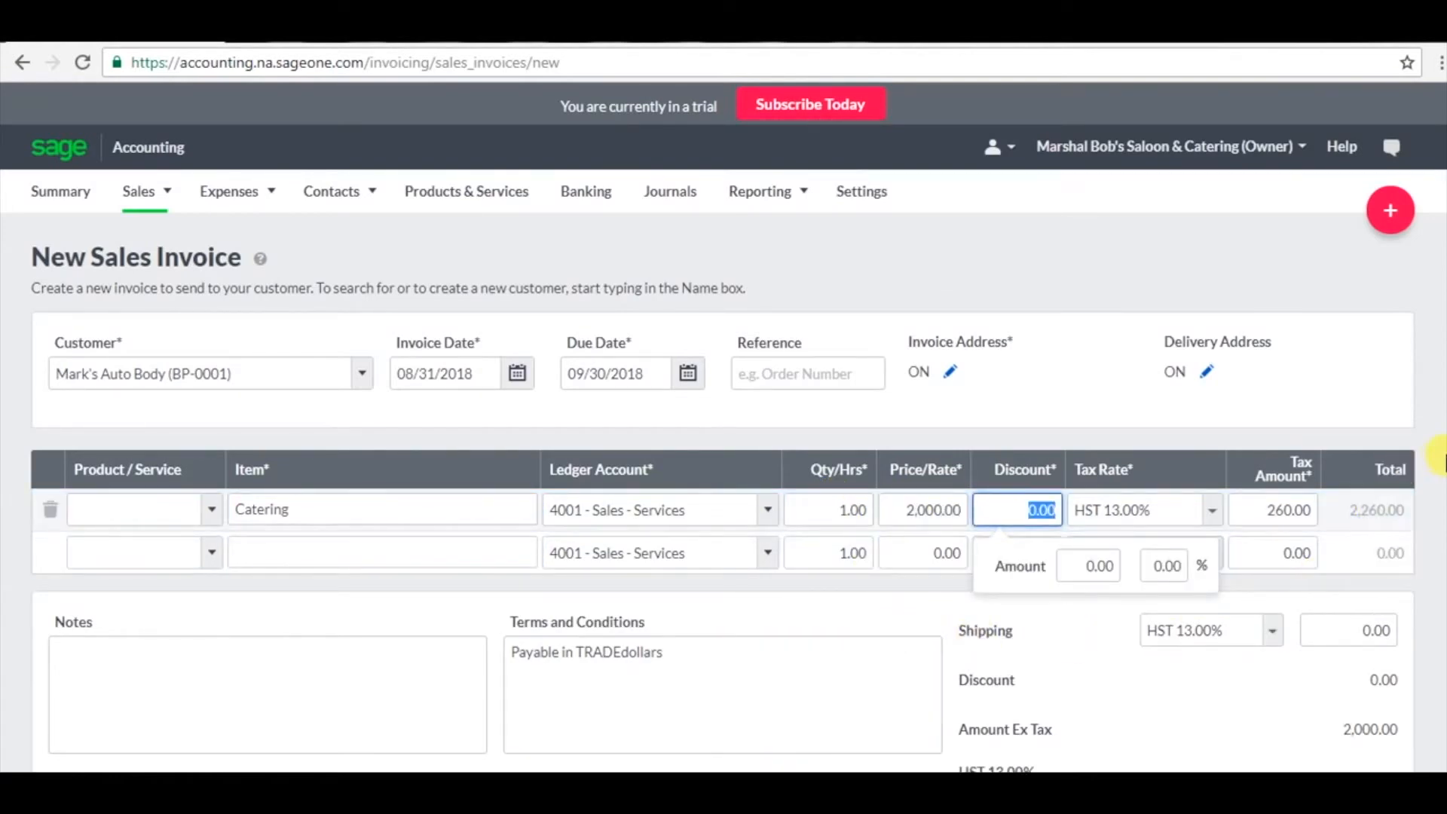
Save the invoice as SI-3 and bring up its Record Payment form.
{"action": "scroll", "coordinate": [723, 493], "scroll_direction": "down", "scroll_amount": 2}
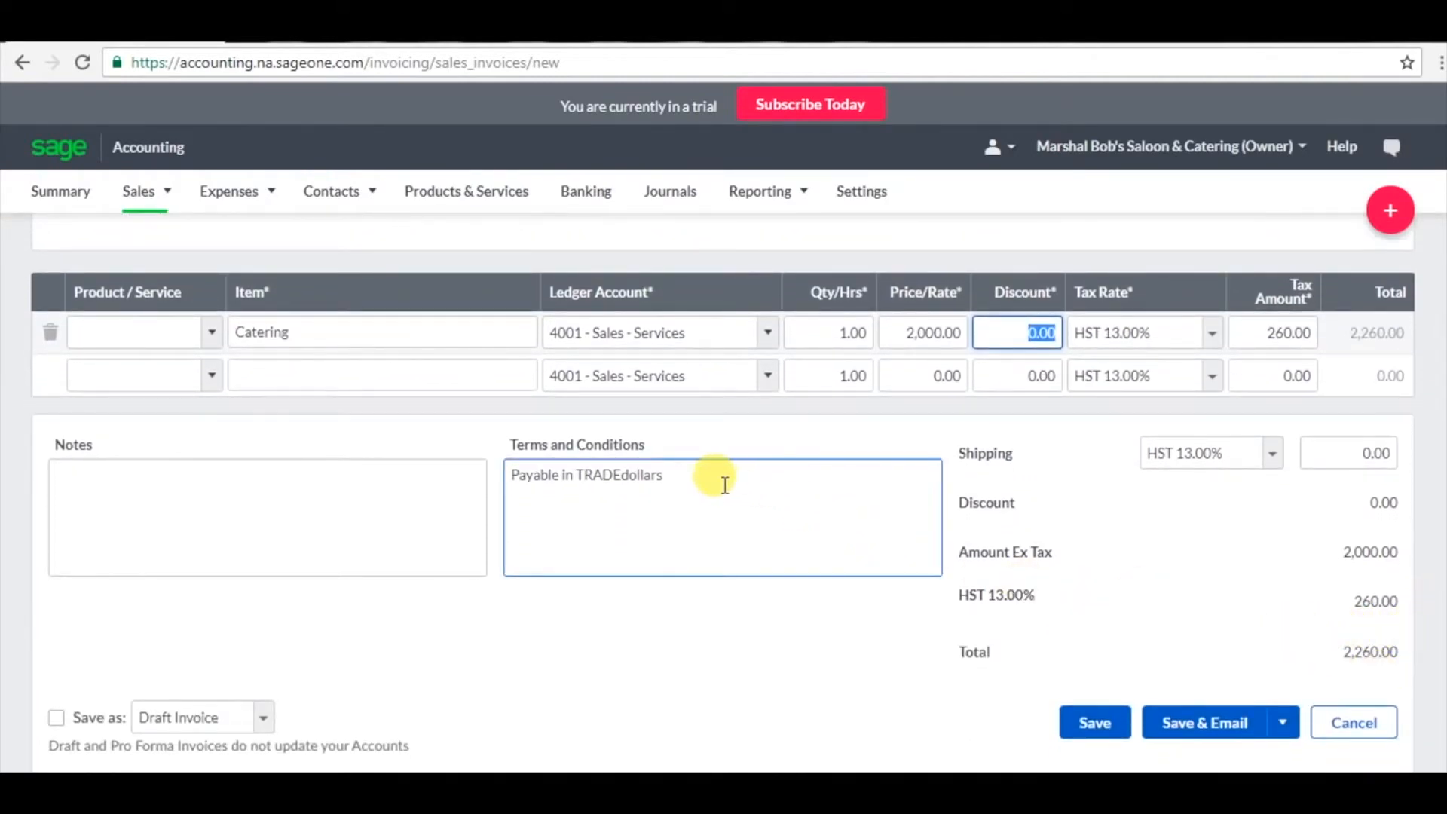
{"action": "left_click", "coordinate": [1078, 732]}
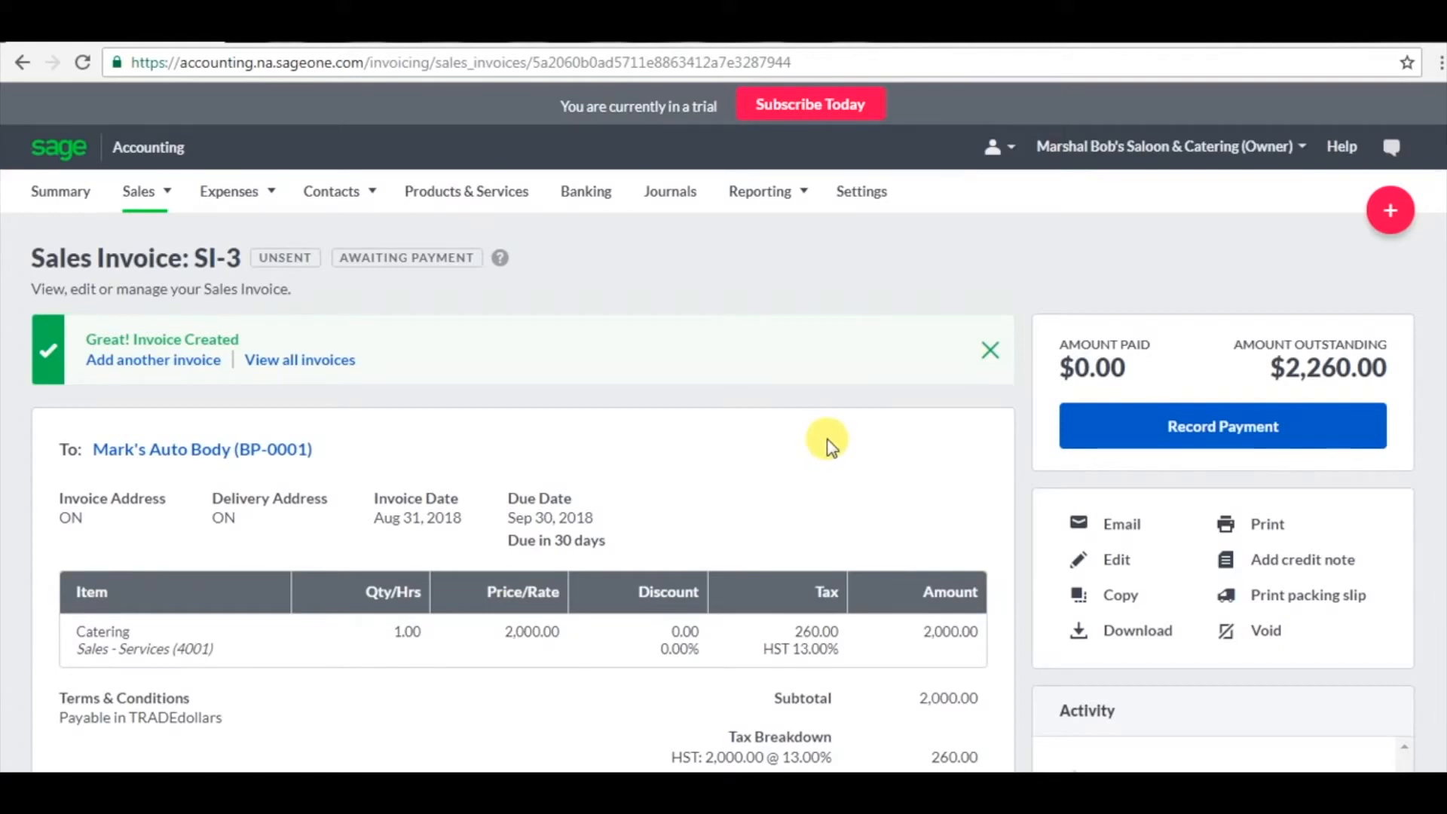
{"action": "left_click", "coordinate": [1105, 434]}
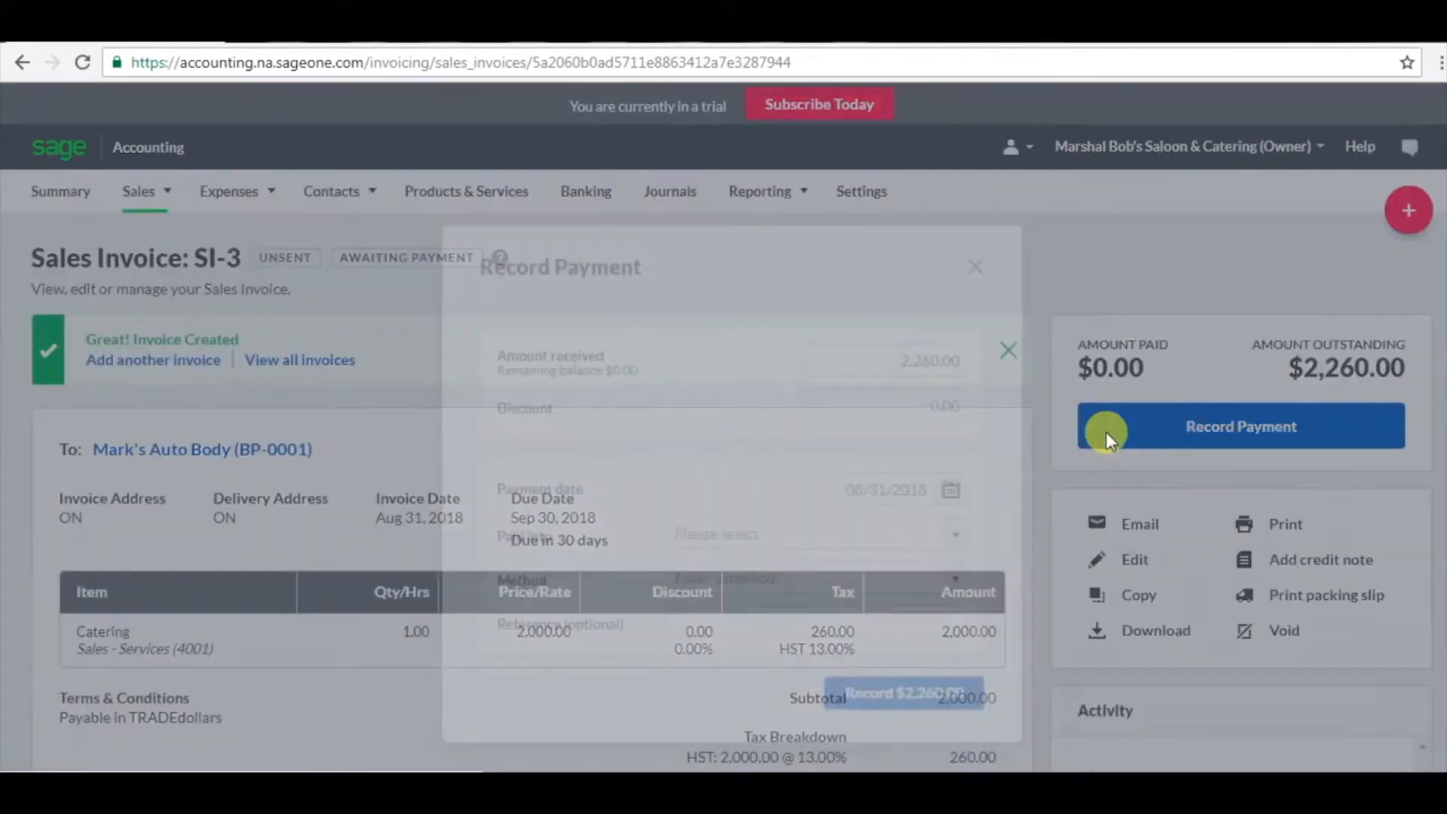
Record the $2,260.00 Electronic payment into Barterpay Account (1060), then view the invoice PDF.
{"action": "left_click", "coordinate": [954, 490]}
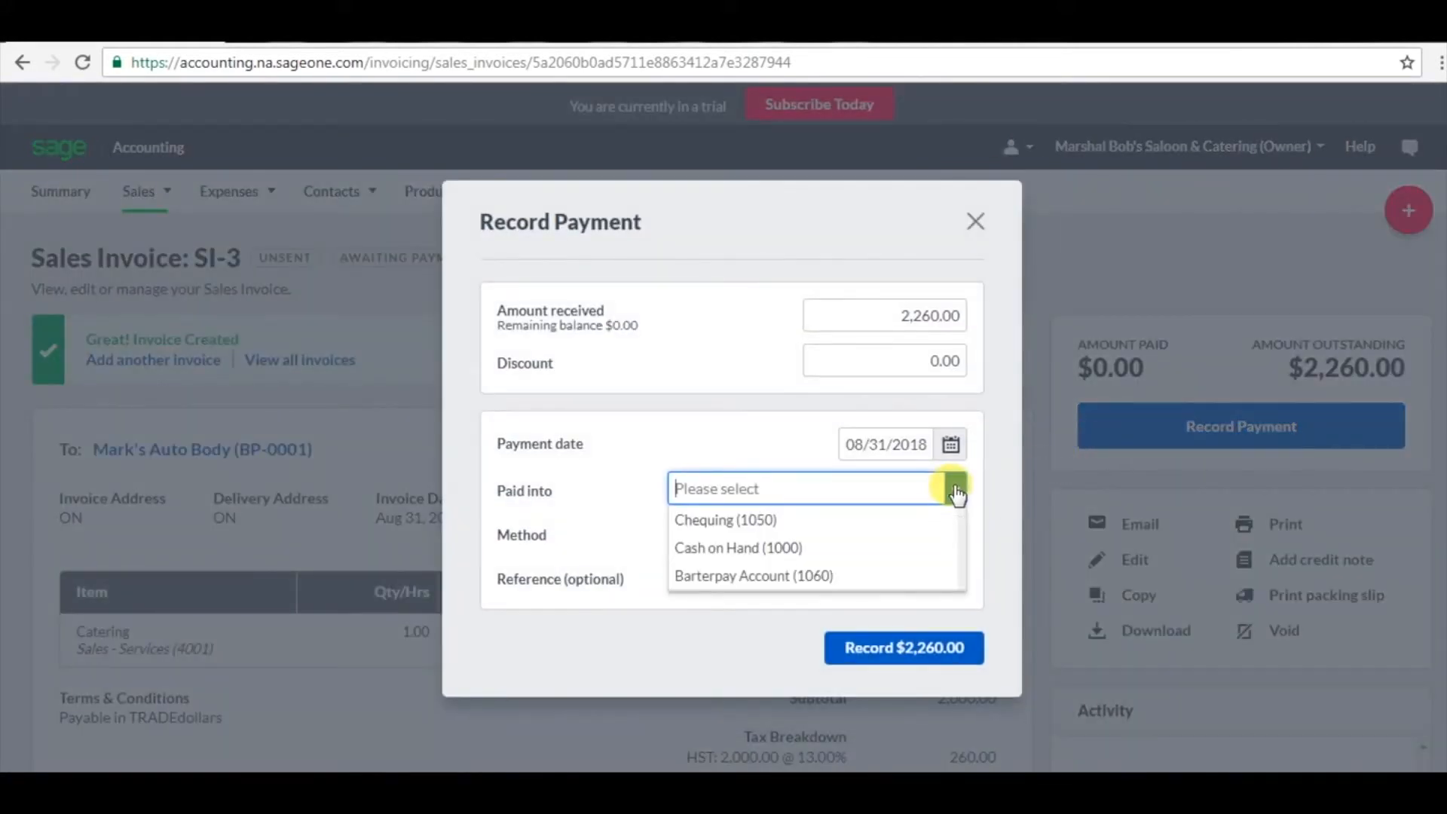
{"action": "left_click", "coordinate": [857, 577]}
{"action": "left_click", "coordinate": [762, 530]}
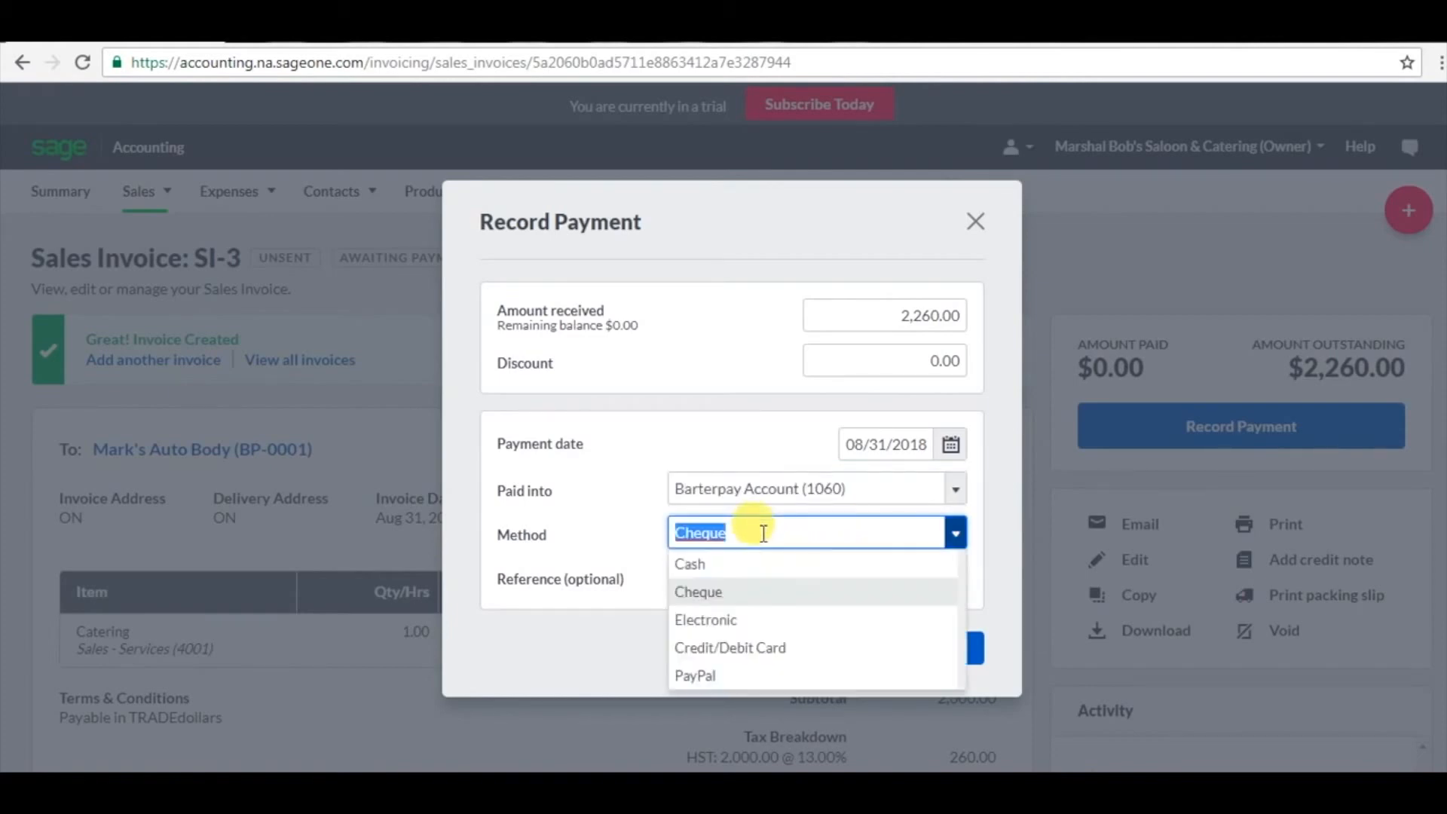
{"action": "left_click", "coordinate": [749, 620]}
{"action": "left_click", "coordinate": [679, 578]}
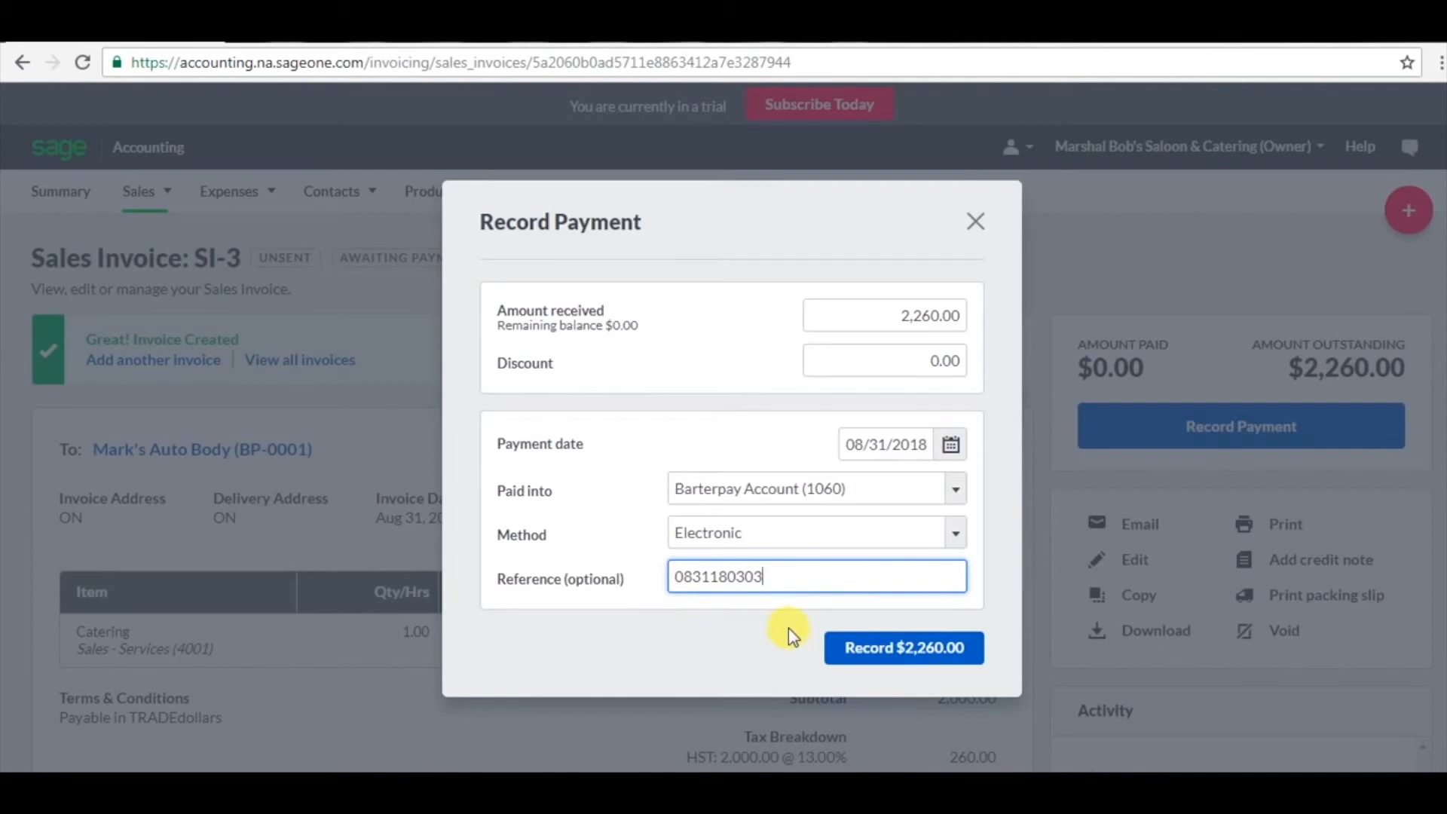
{"action": "left_click", "coordinate": [855, 654]}
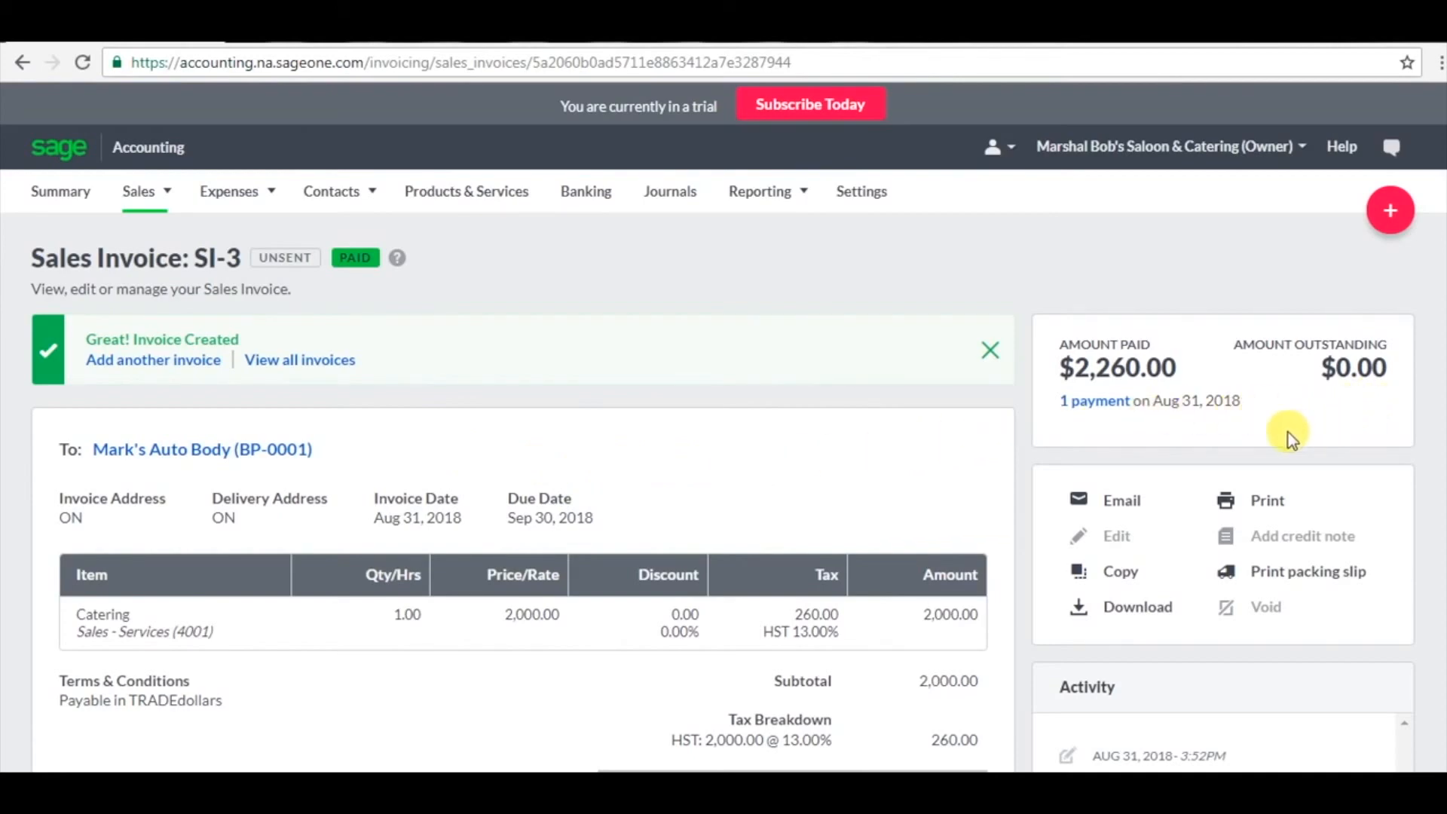
{"action": "left_click", "coordinate": [1265, 504]}
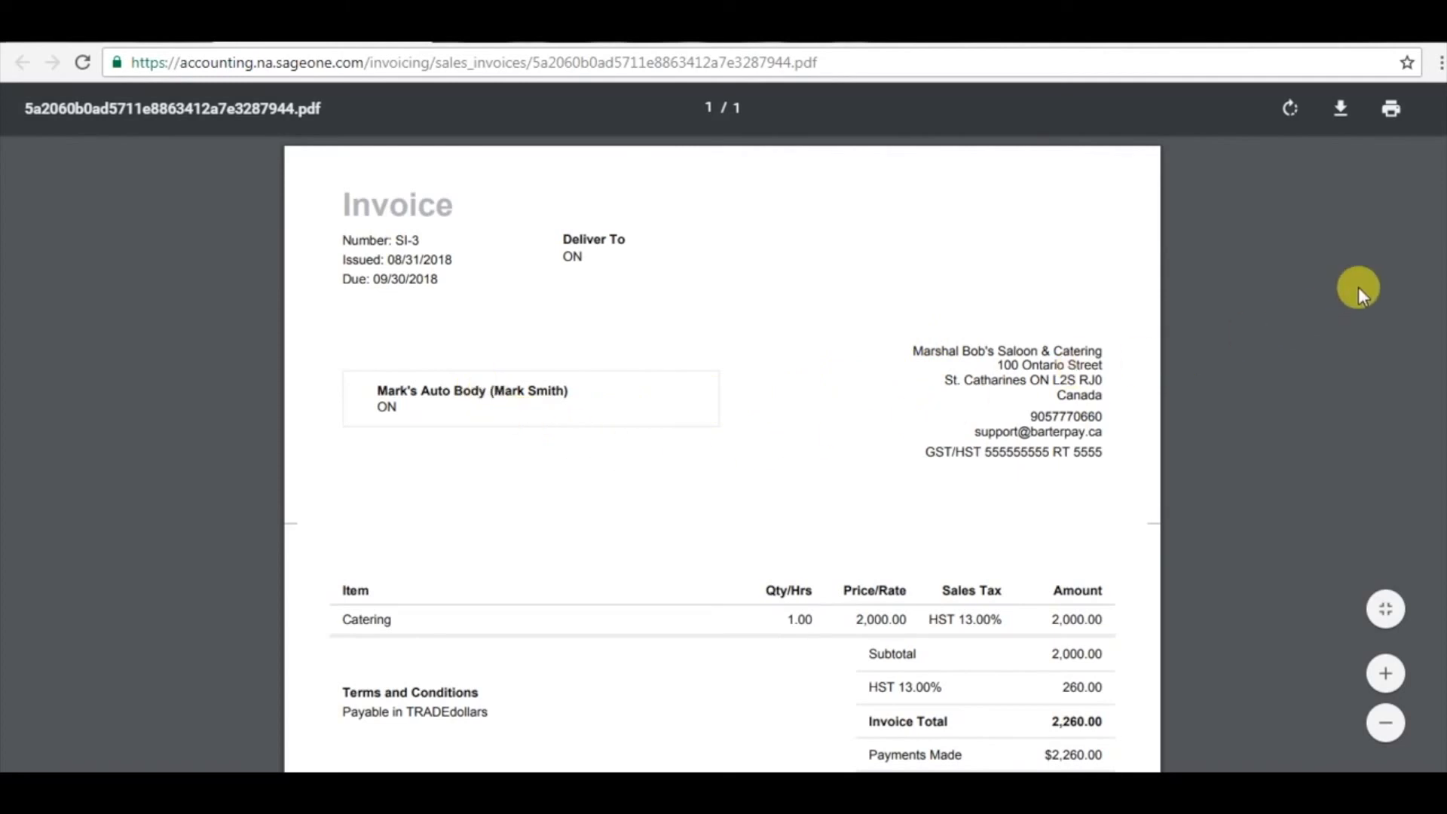
{"action": "scroll", "coordinate": [931, 462], "scroll_direction": "down", "scroll_amount": 3}
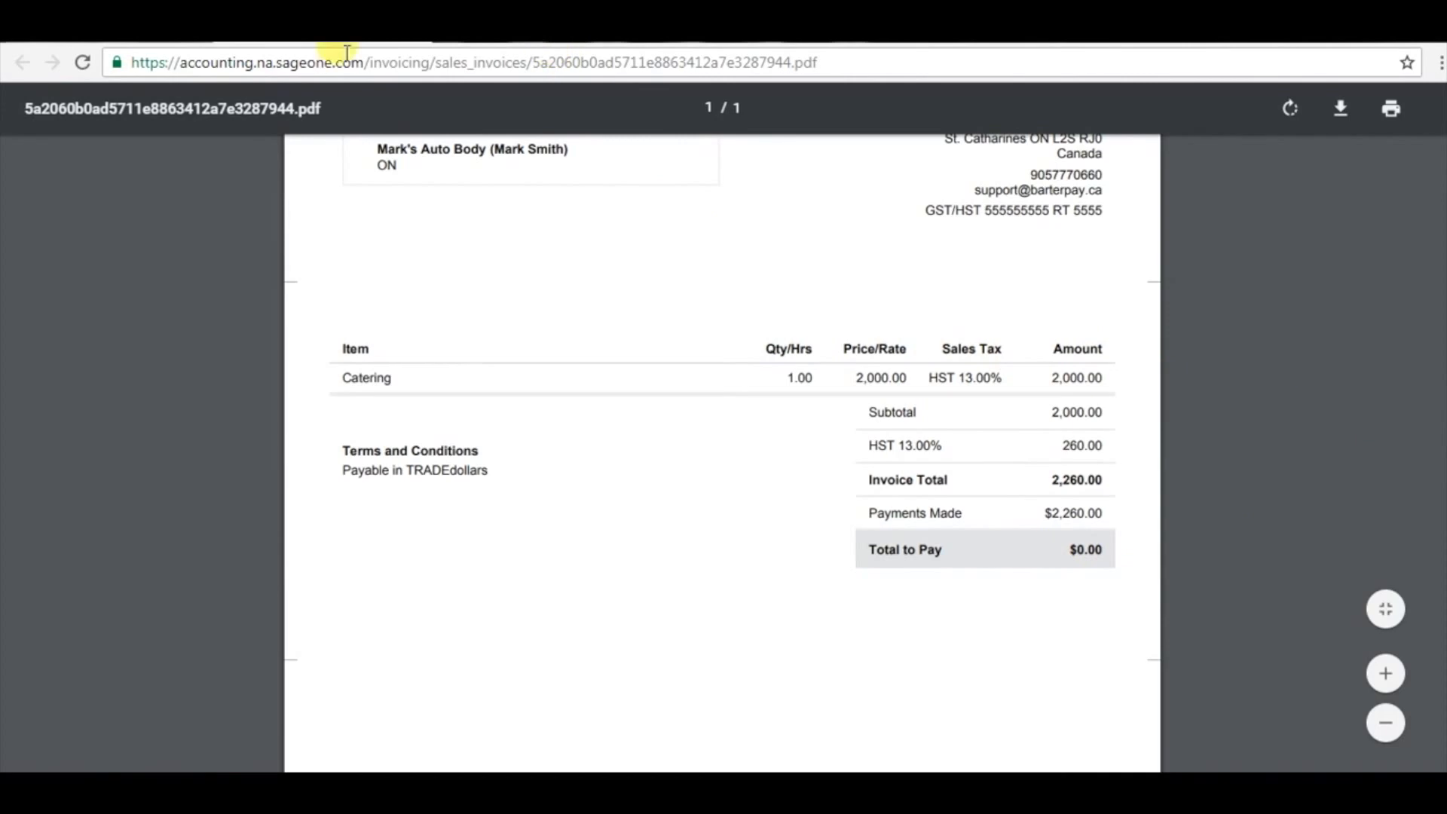
{"action": "left_click", "coordinate": [407, 30]}
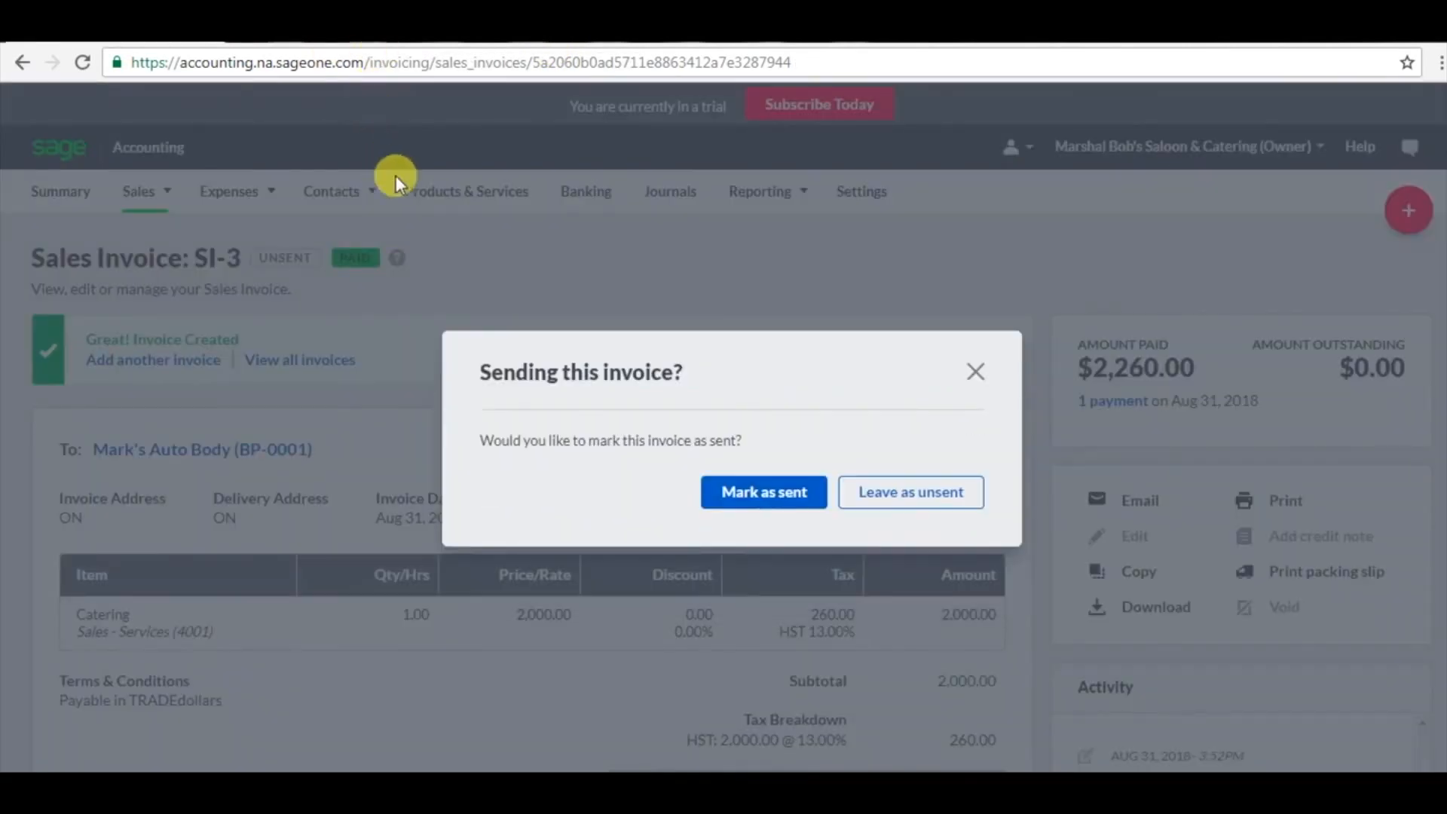
{"action": "left_click", "coordinate": [976, 372]}
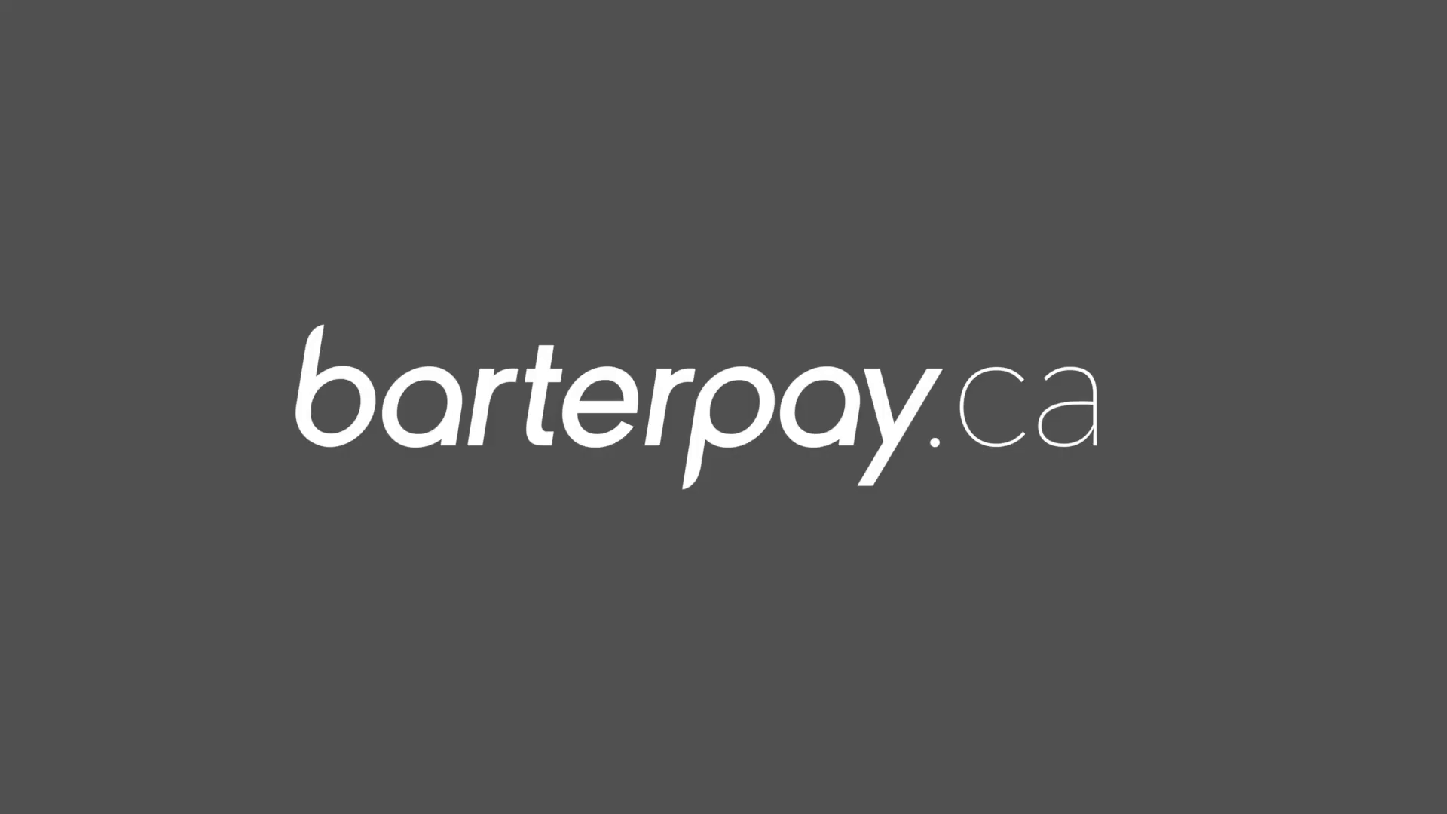